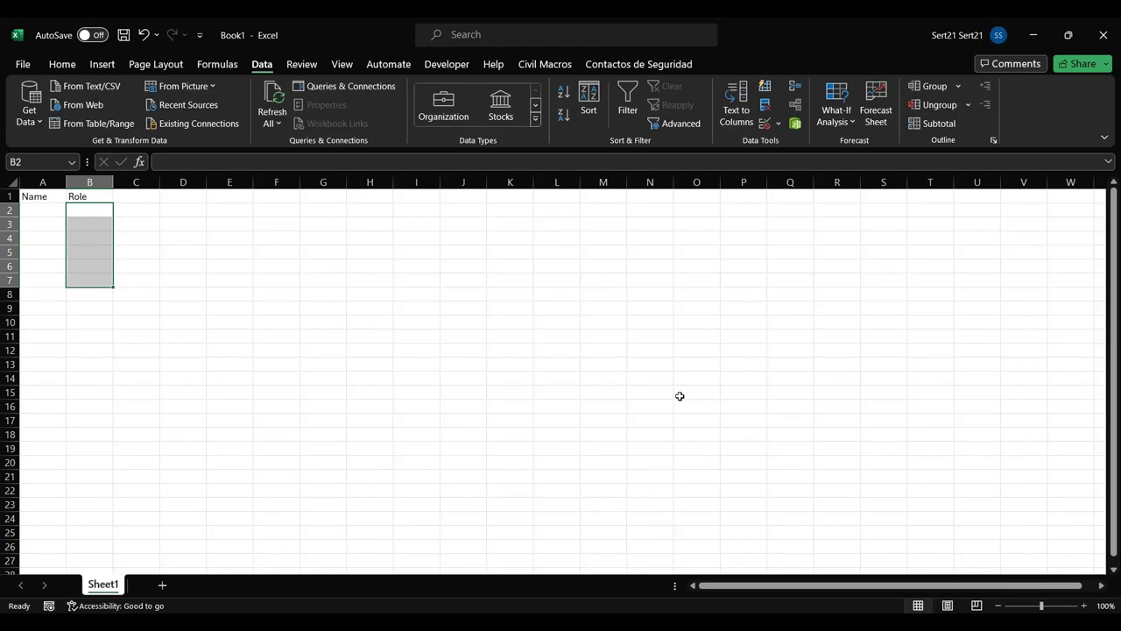
Enter Warehouse Manager, Manager, SEO and Assistant in B2:B5.
{"action": "key", "text": "shift+BackSpace"}
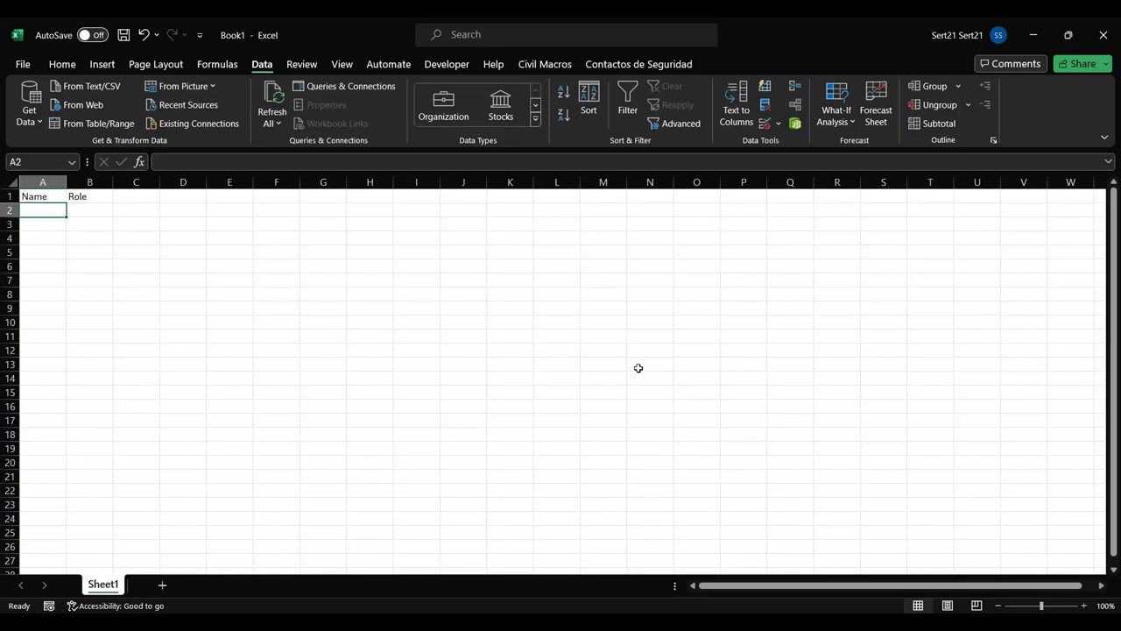
{"action": "type", "text": "W"}
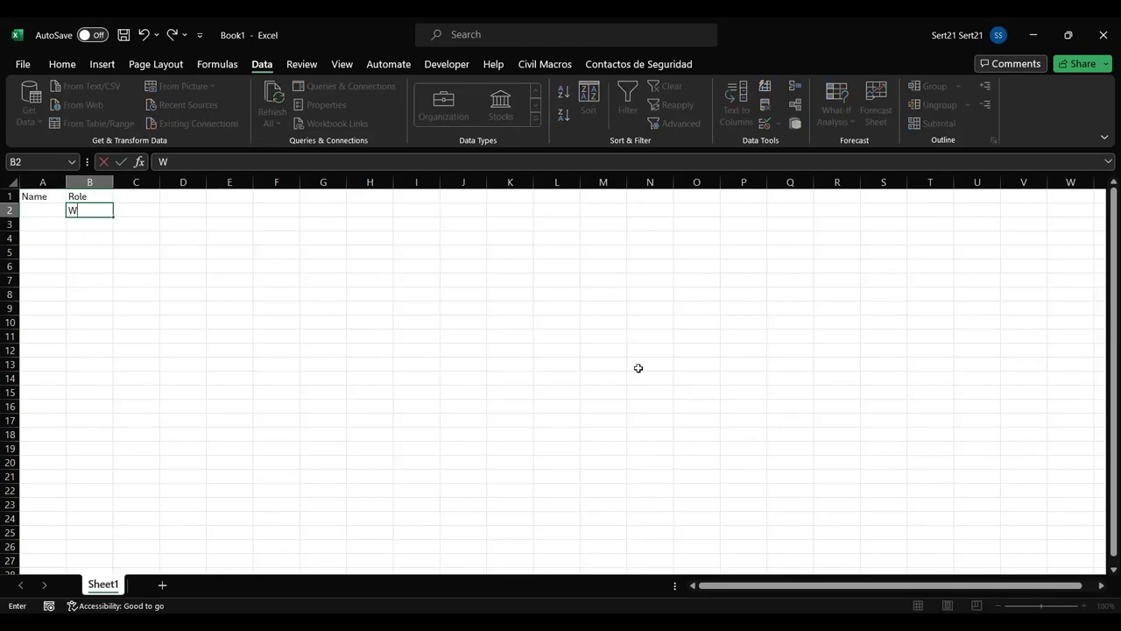
{"action": "type", "text": "arehou"}
{"action": "type", "text": "se Mana"}
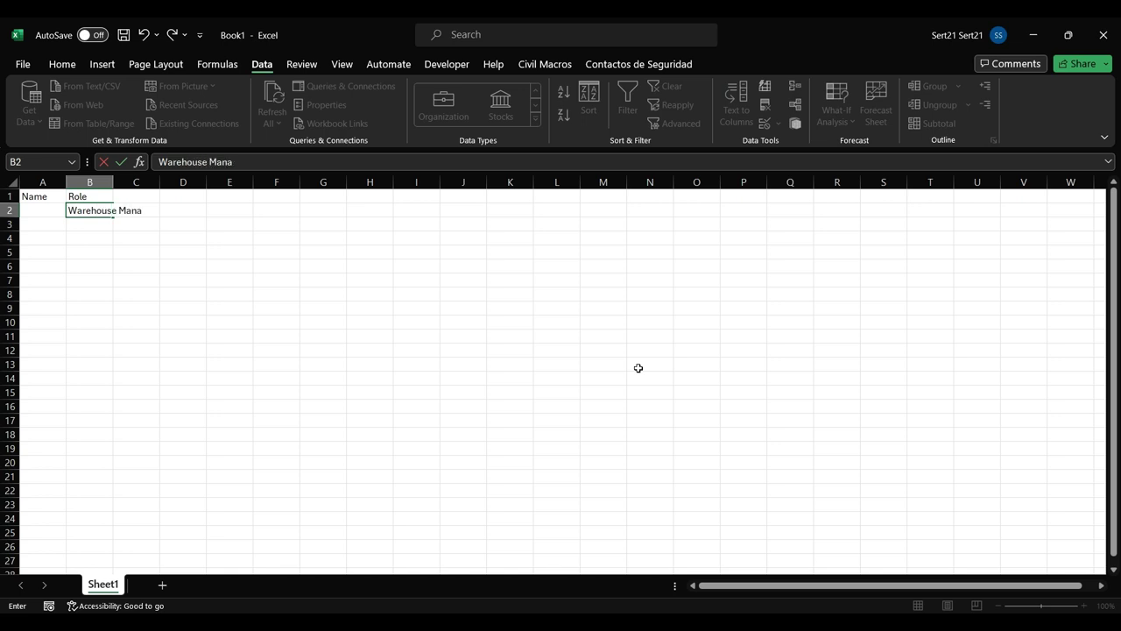
{"action": "type", "text": "ger"}
{"action": "key", "text": "Return"}
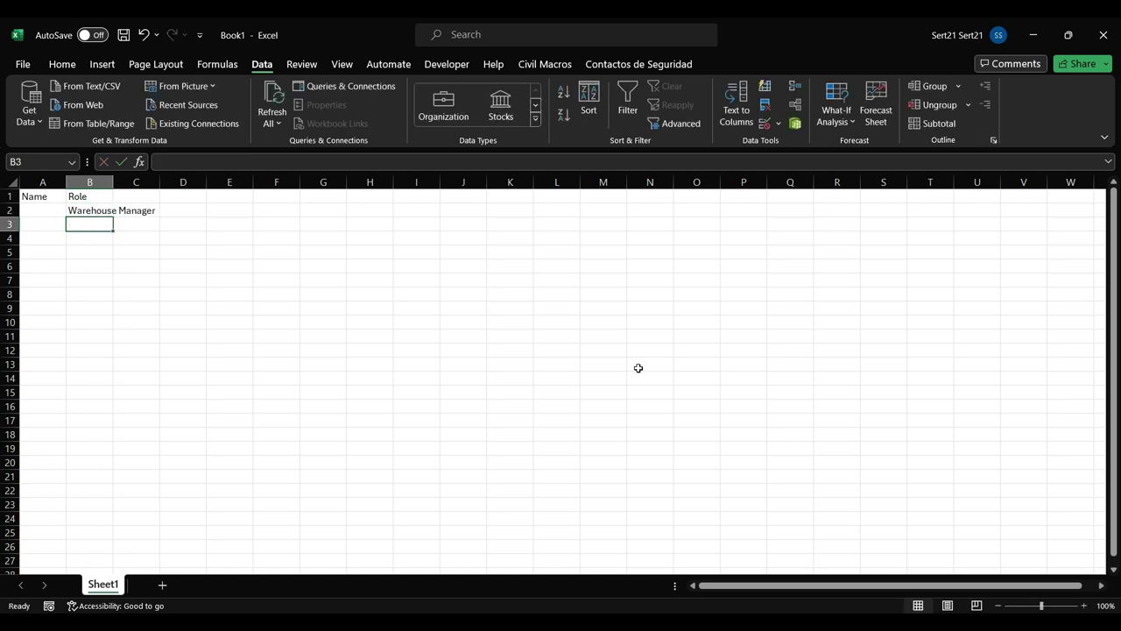
{"action": "type", "text": "Manager"}
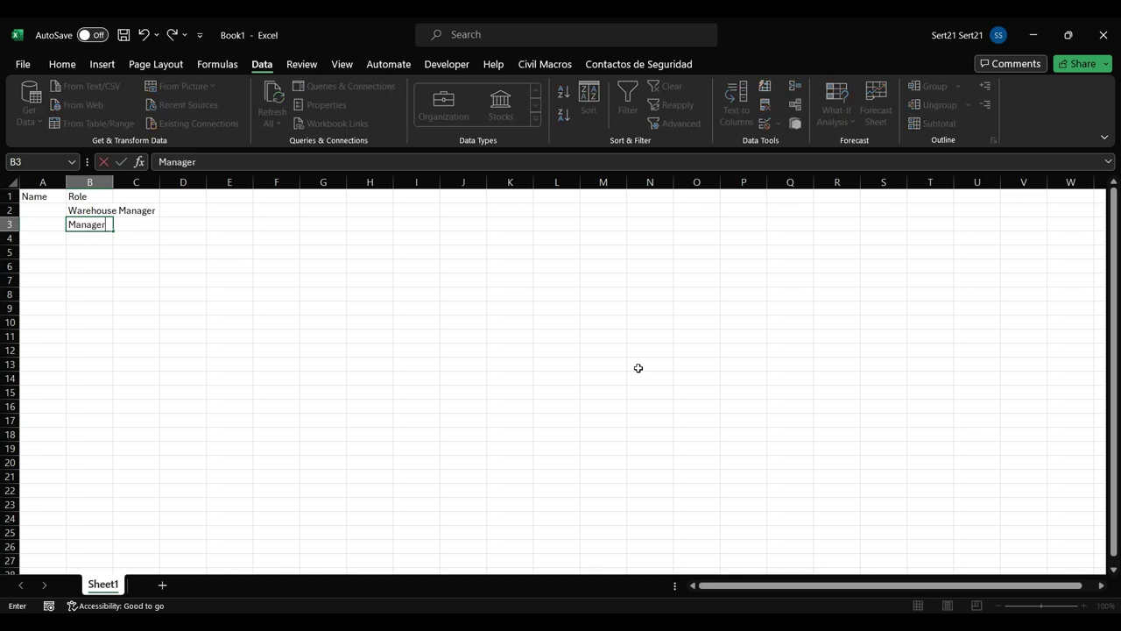
{"action": "key", "text": "Return"}
{"action": "type", "text": "SEO"}
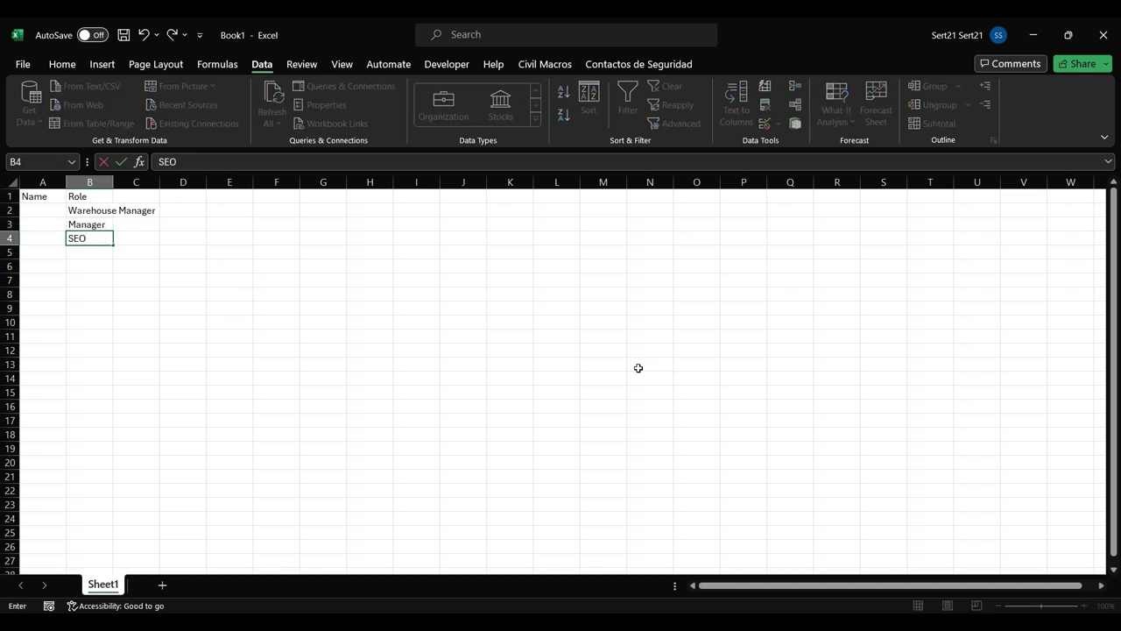
{"action": "key", "text": "Return"}
{"action": "type", "text": "As"}
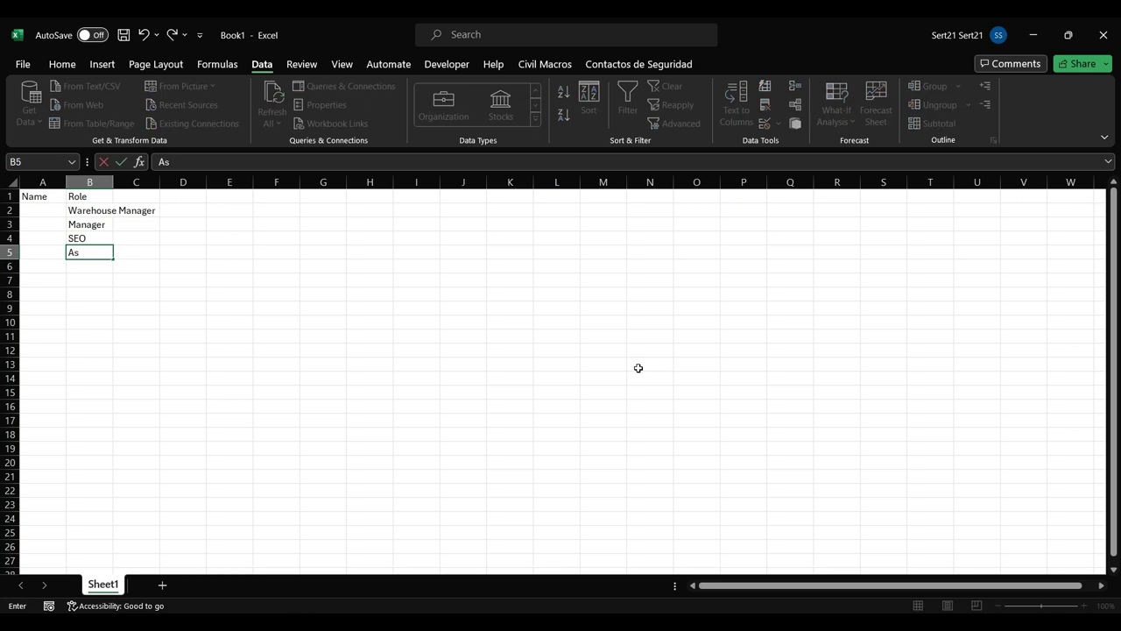
{"action": "type", "text": "sistant"}
{"action": "key", "text": "Return"}
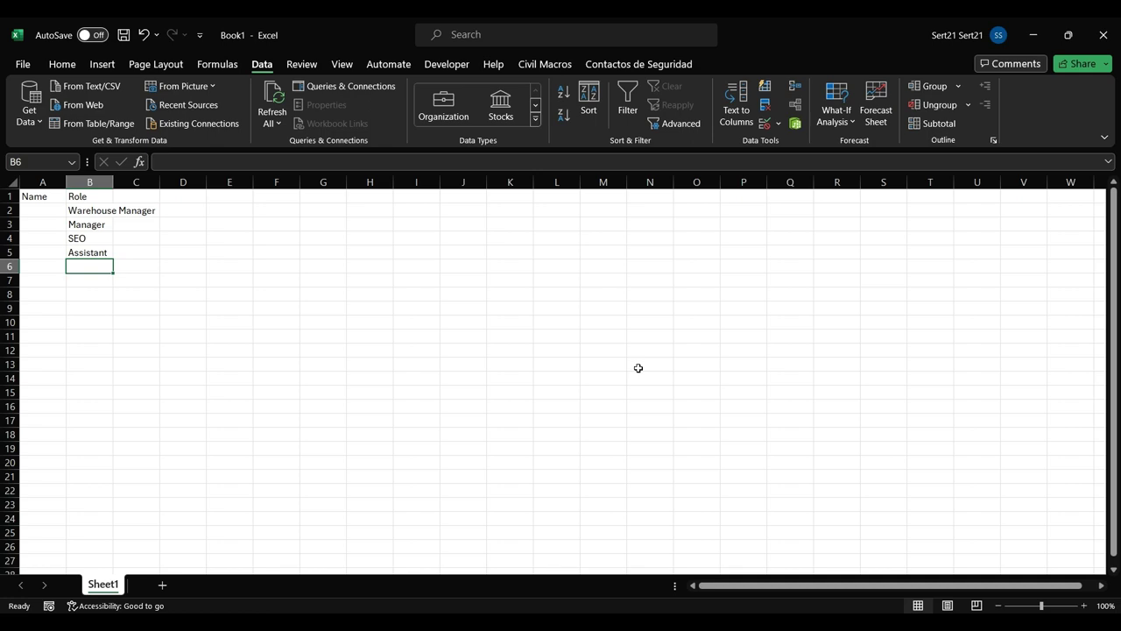
Enter Assistant, Manager, SEO and Warehouse Manager in B6:B9.
{"action": "type", "text": "Assistant"}
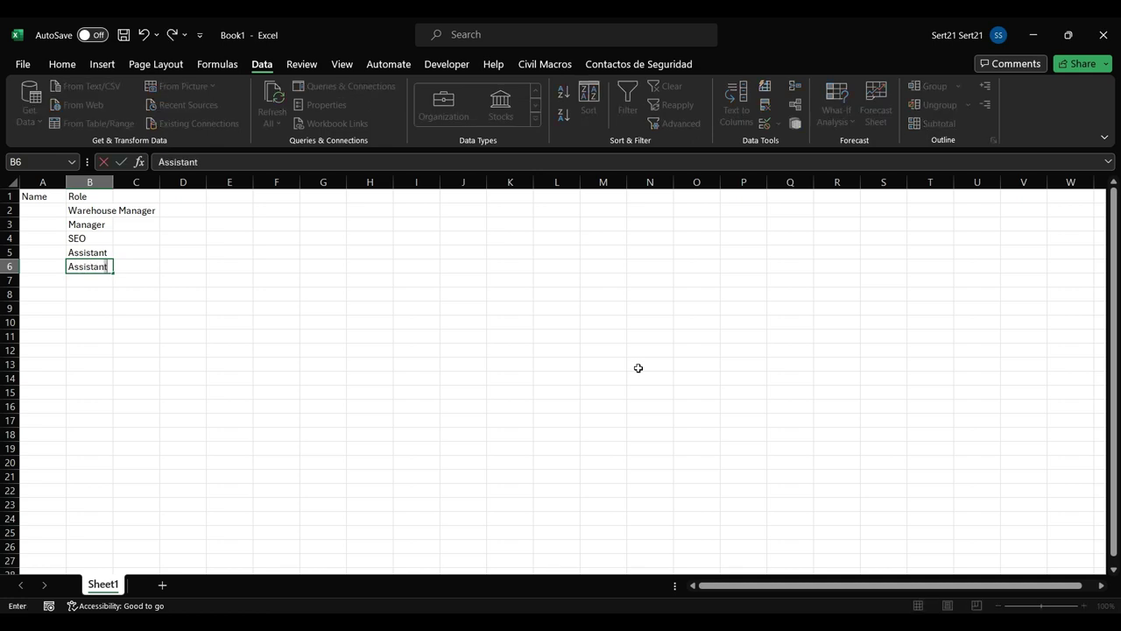
{"action": "key", "text": "Return"}
{"action": "type", "text": "M"}
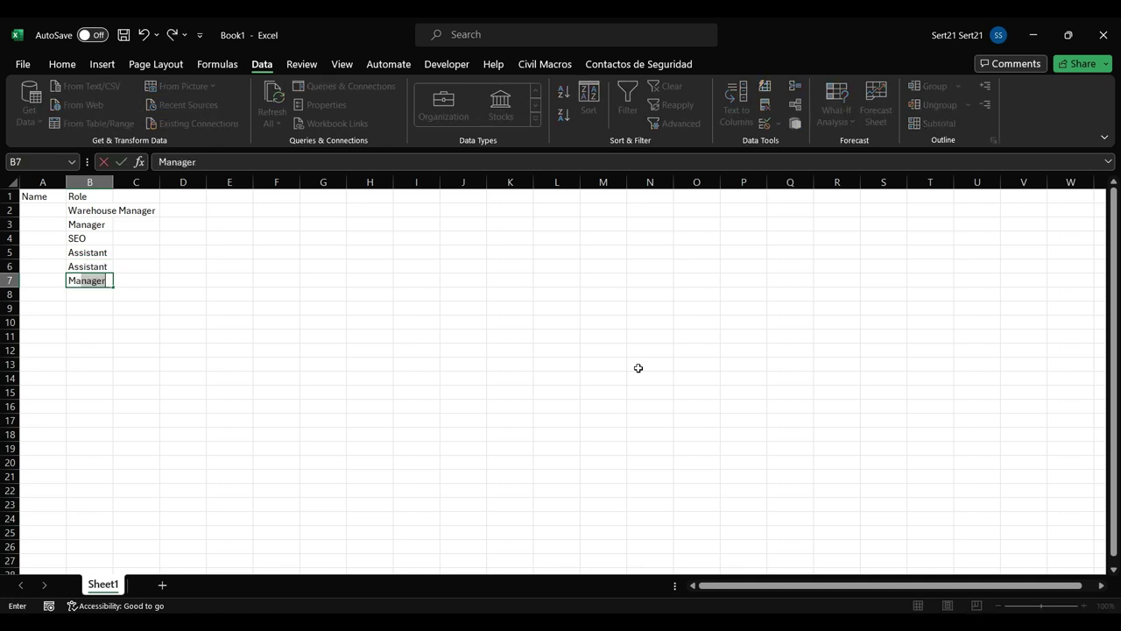
{"action": "type", "text": "anager"}
{"action": "key", "text": "Return"}
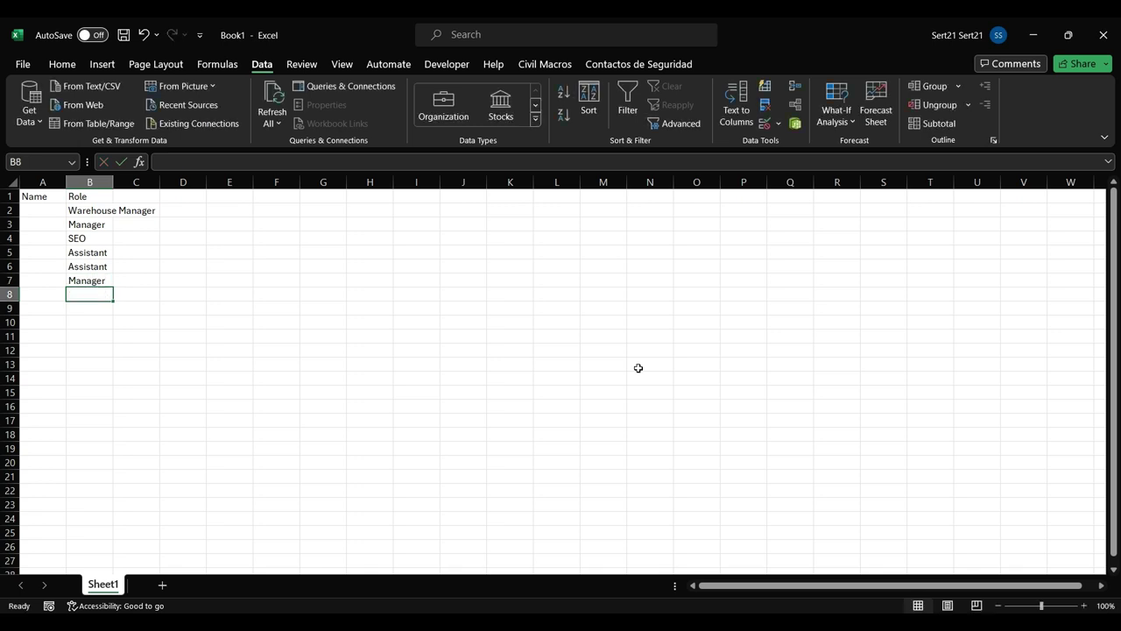
{"action": "type", "text": "S"}
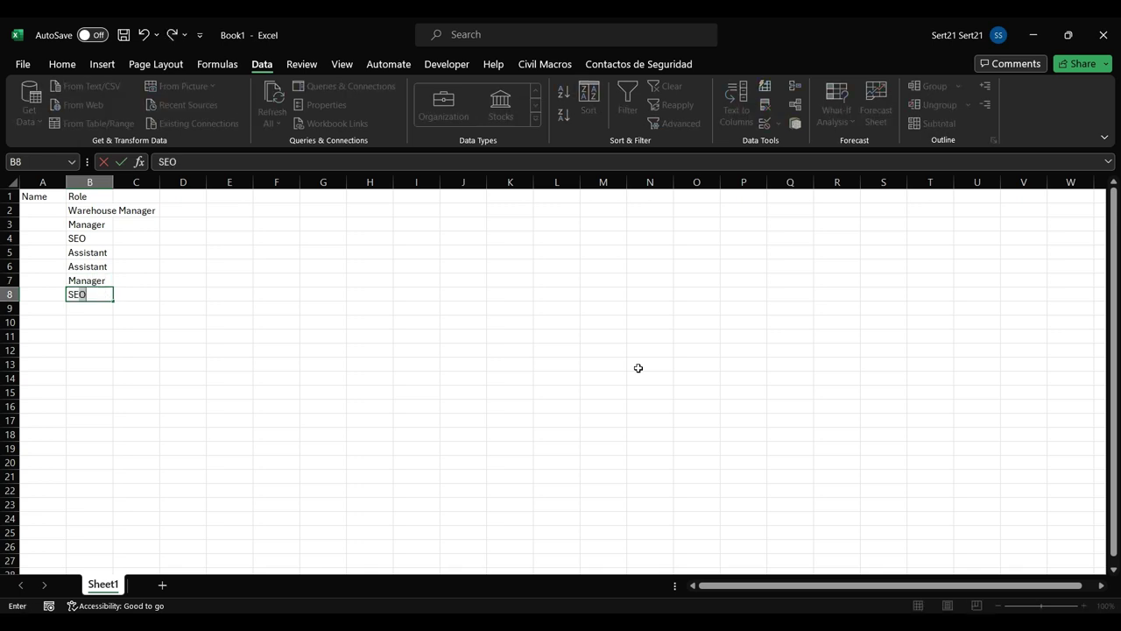
{"action": "type", "text": "EO"}
{"action": "key", "text": "Return"}
{"action": "type", "text": "Wa"}
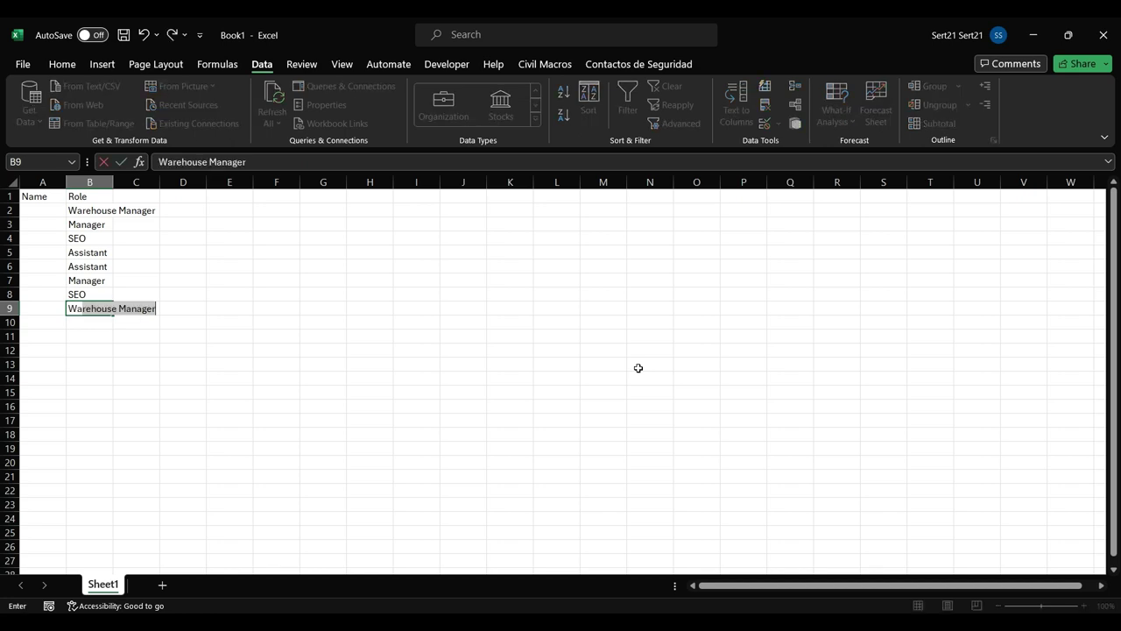
{"action": "type", "text": "rehouse"}
{"action": "type", "text": " Manag"}
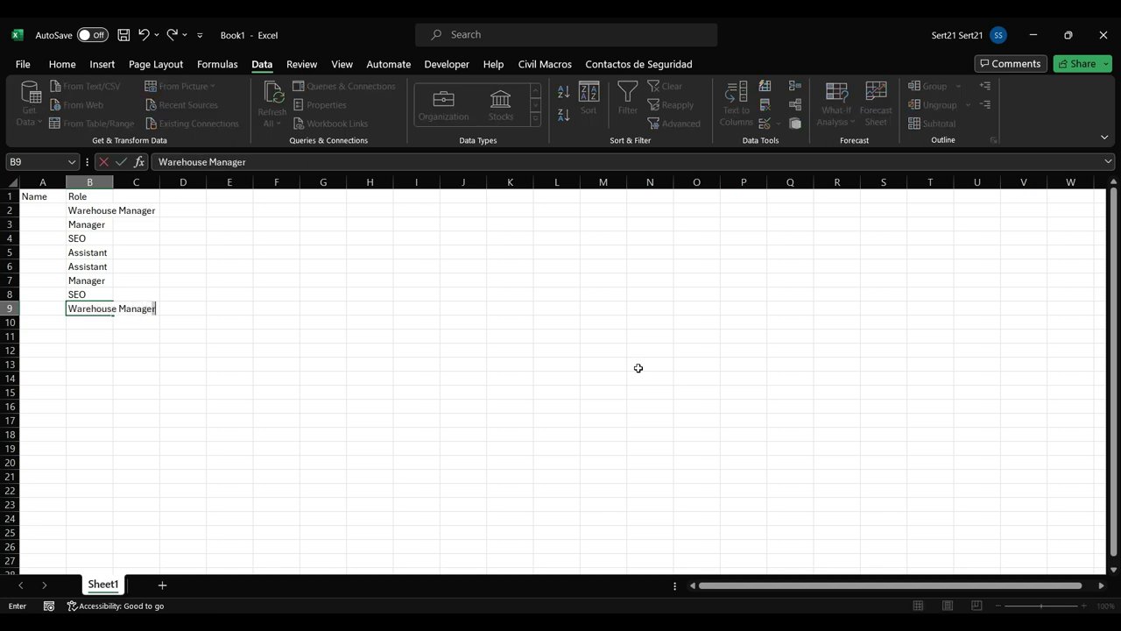
{"action": "type", "text": "er"}
{"action": "key", "text": "Up"}
{"action": "key", "text": "Up"}
{"action": "key", "text": "Up"}
{"action": "key", "text": "Up"}
{"action": "key", "text": "Up"}
{"action": "key", "text": "Up"}
{"action": "key", "text": "Up"}
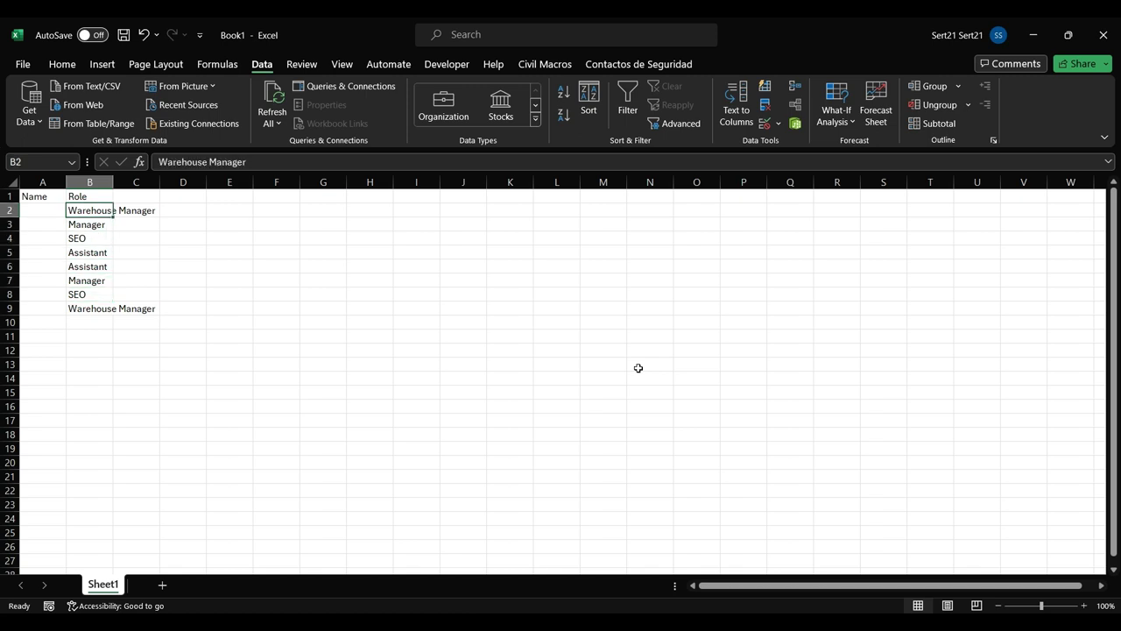
Enter first names in A2:A5 beside the first four roles.
{"action": "key", "text": "Left"}
{"action": "type", "text": "Ped"}
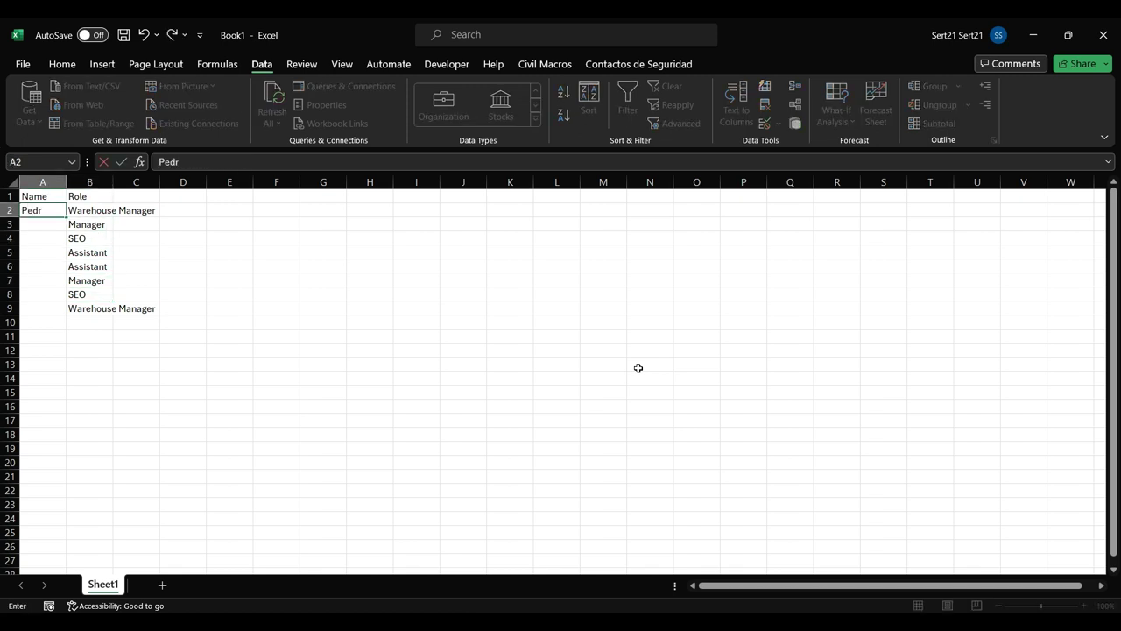
{"action": "type", "text": "ro"}
{"action": "key", "text": "Return"}
{"action": "type", "text": "J"}
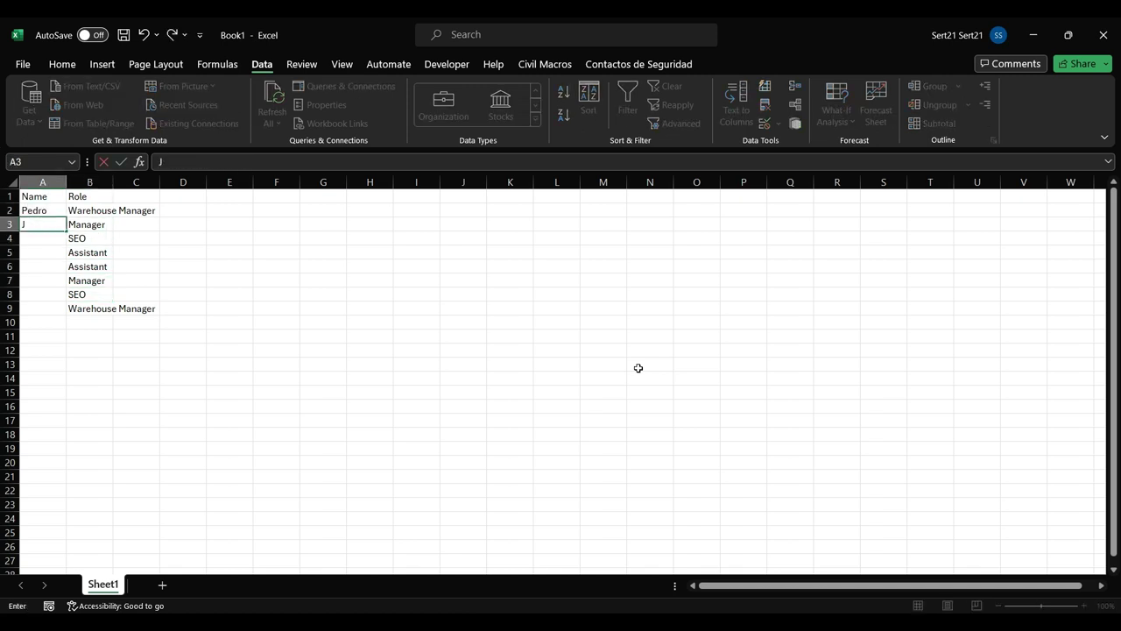
{"action": "type", "text": "uan"}
{"action": "key", "text": "Return"}
{"action": "type", "text": "J"}
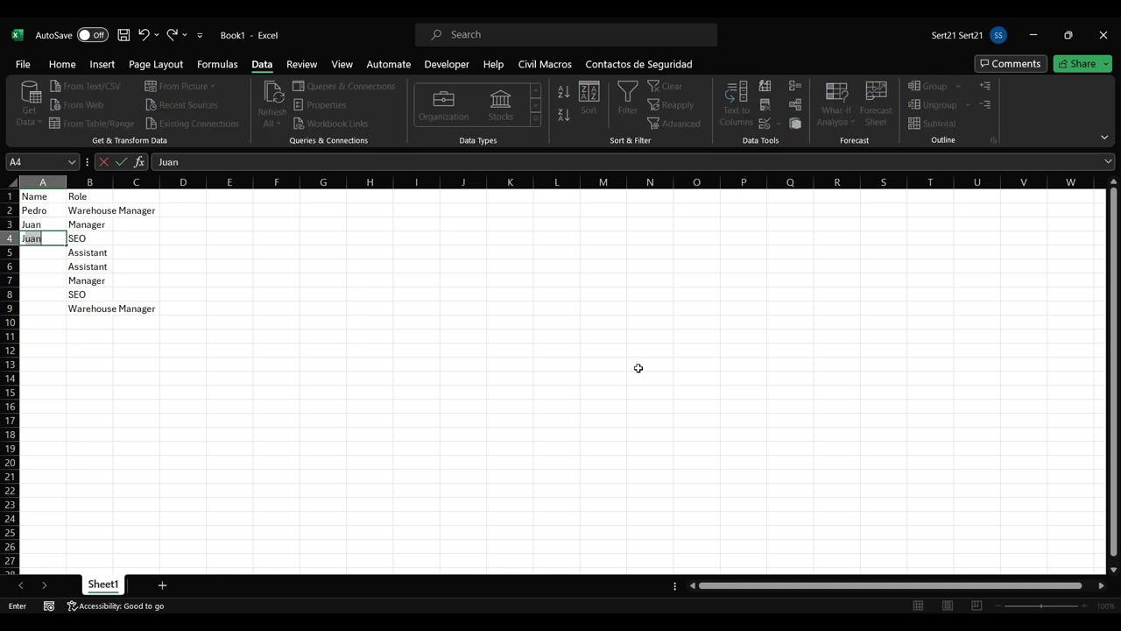
{"action": "type", "text": "ose"}
{"action": "key", "text": "Return"}
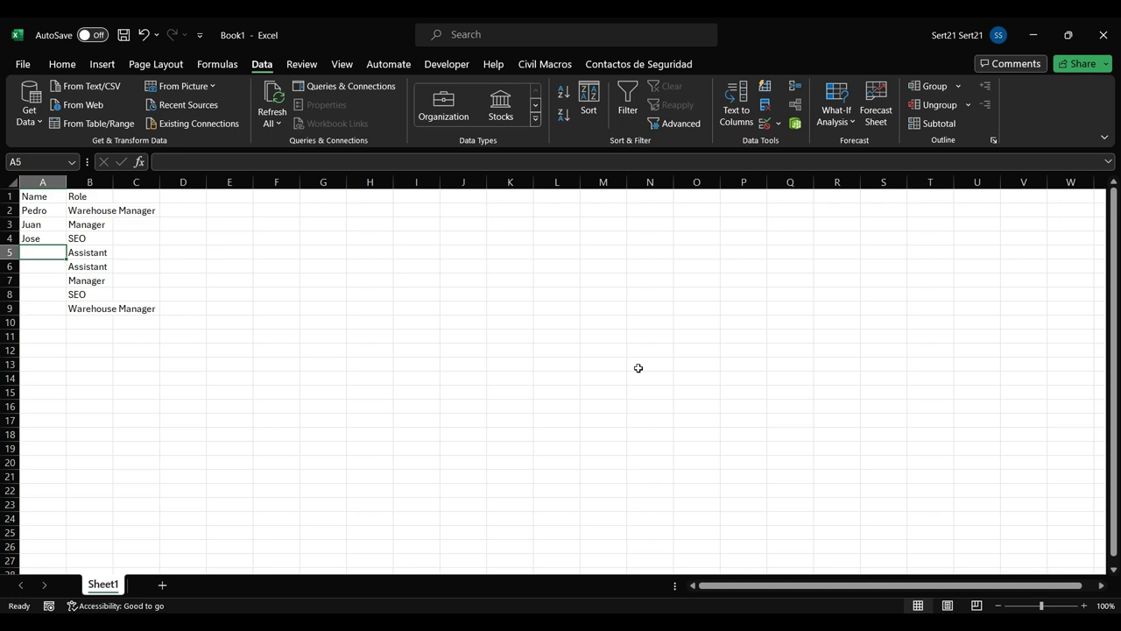
{"action": "type", "text": "Carmen"}
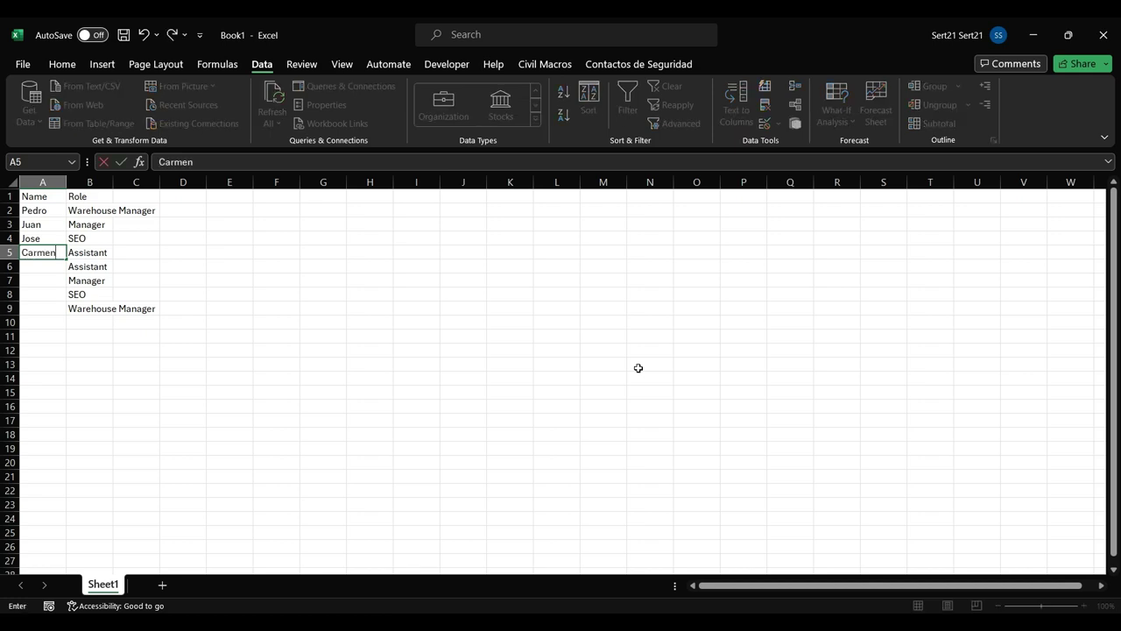
{"action": "key", "text": "Return"}
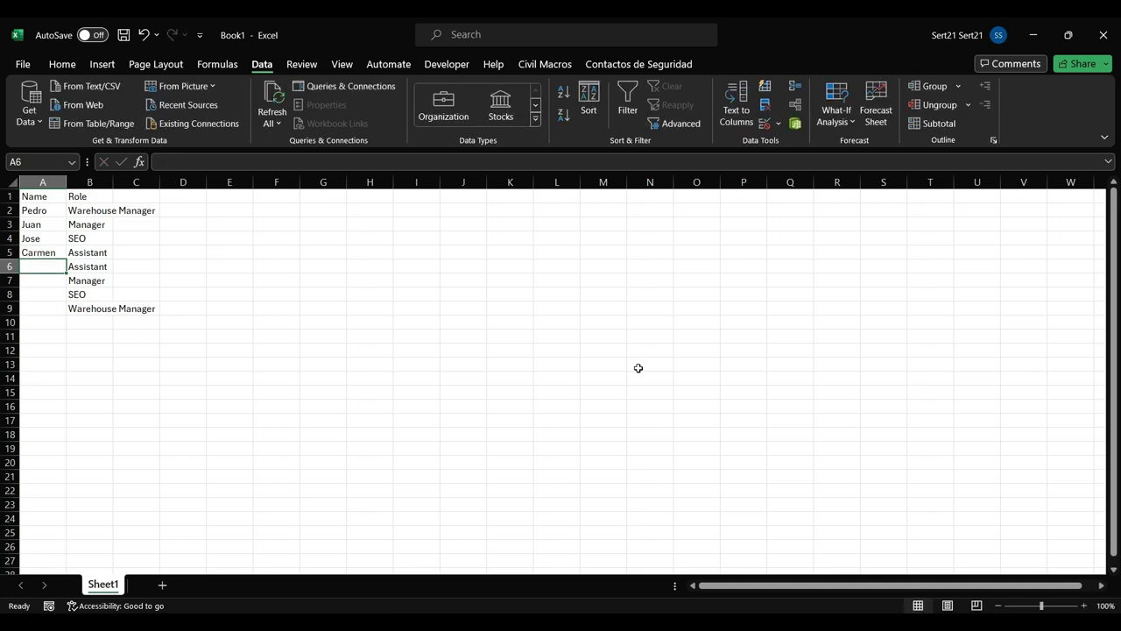
Enter first names in A6:A9 beside the remaining four roles.
{"action": "type", "text": "Maria"}
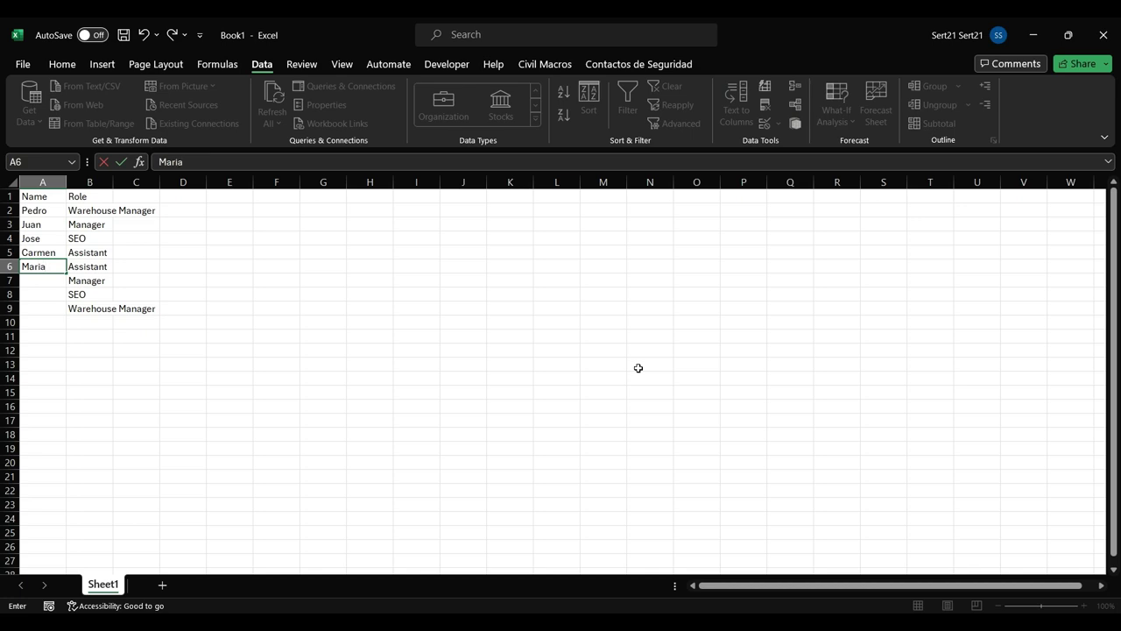
{"action": "key", "text": "Return"}
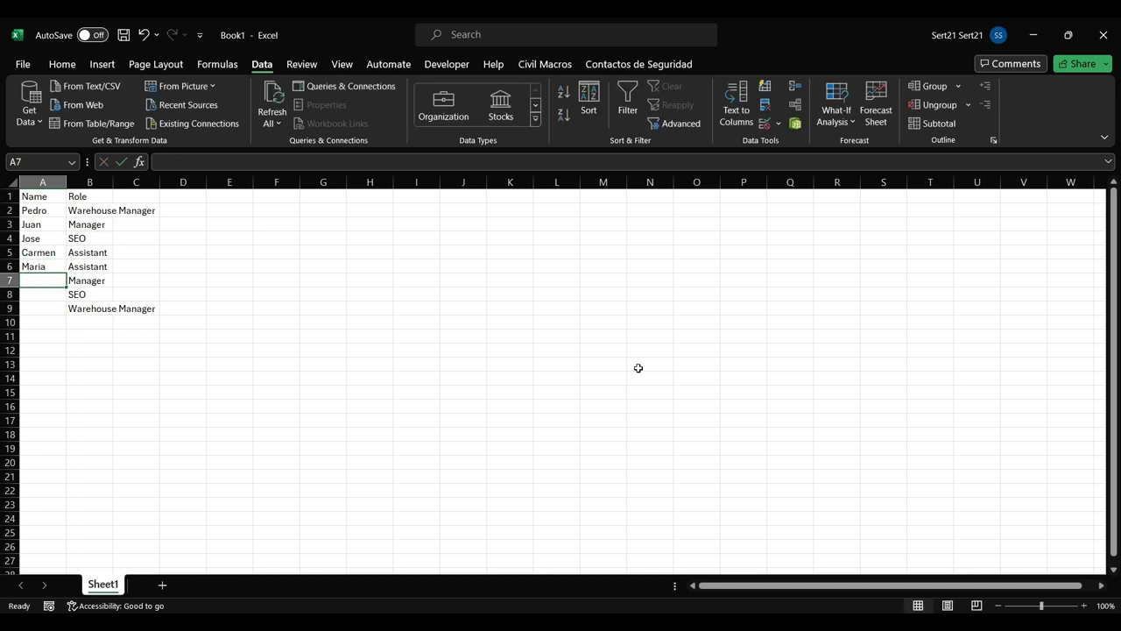
{"action": "type", "text": "Pab"}
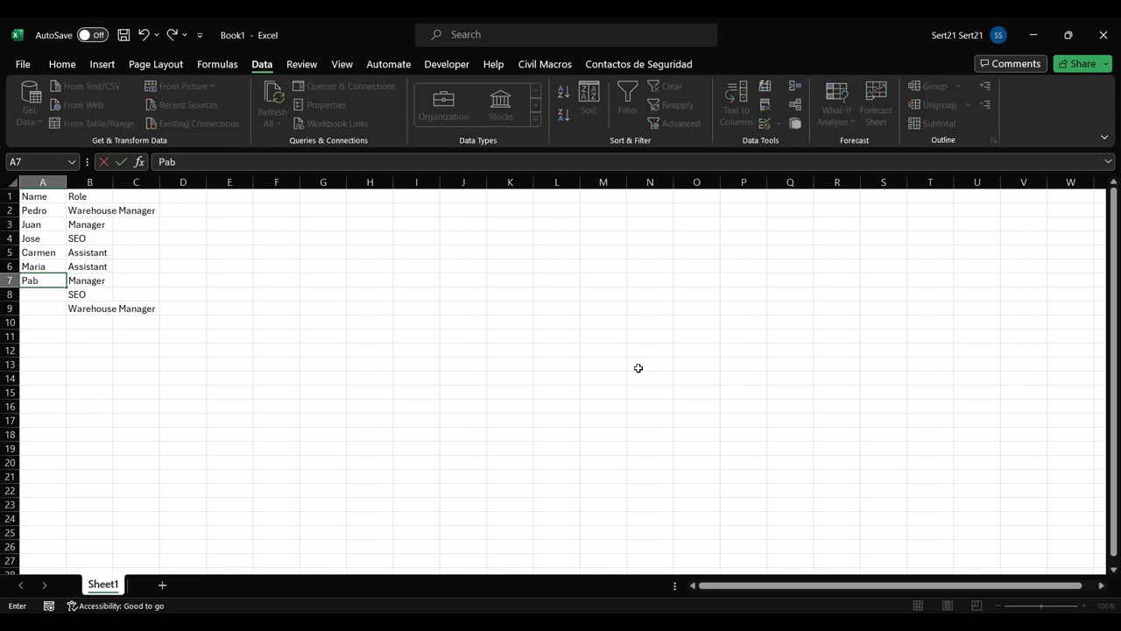
{"action": "type", "text": "lo"}
{"action": "key", "text": "Return"}
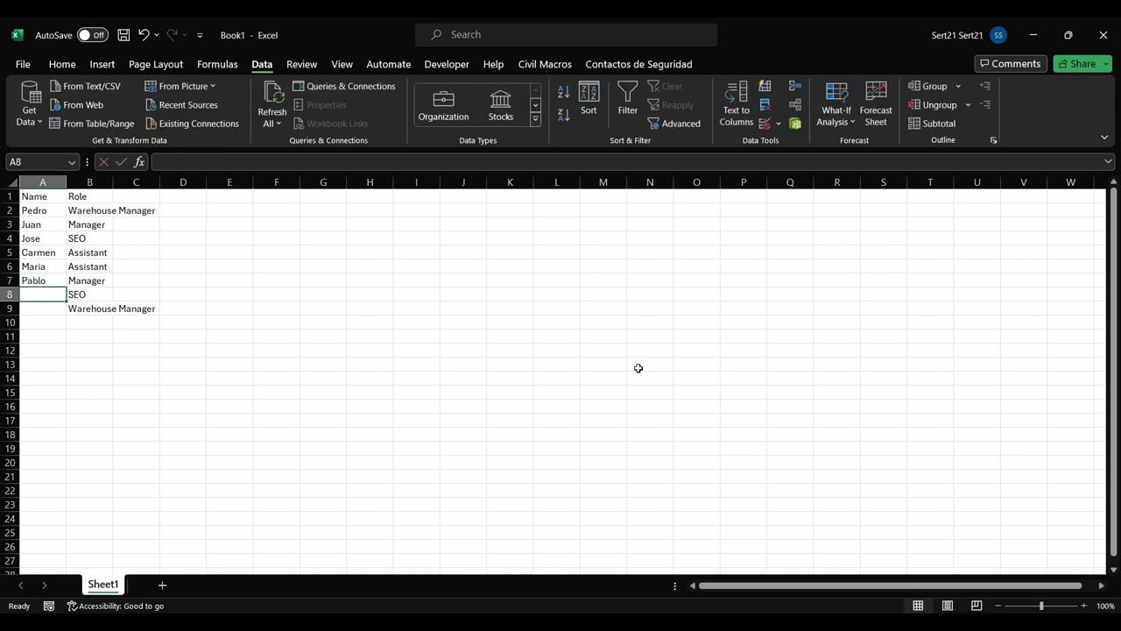
{"action": "type", "text": "Ana"}
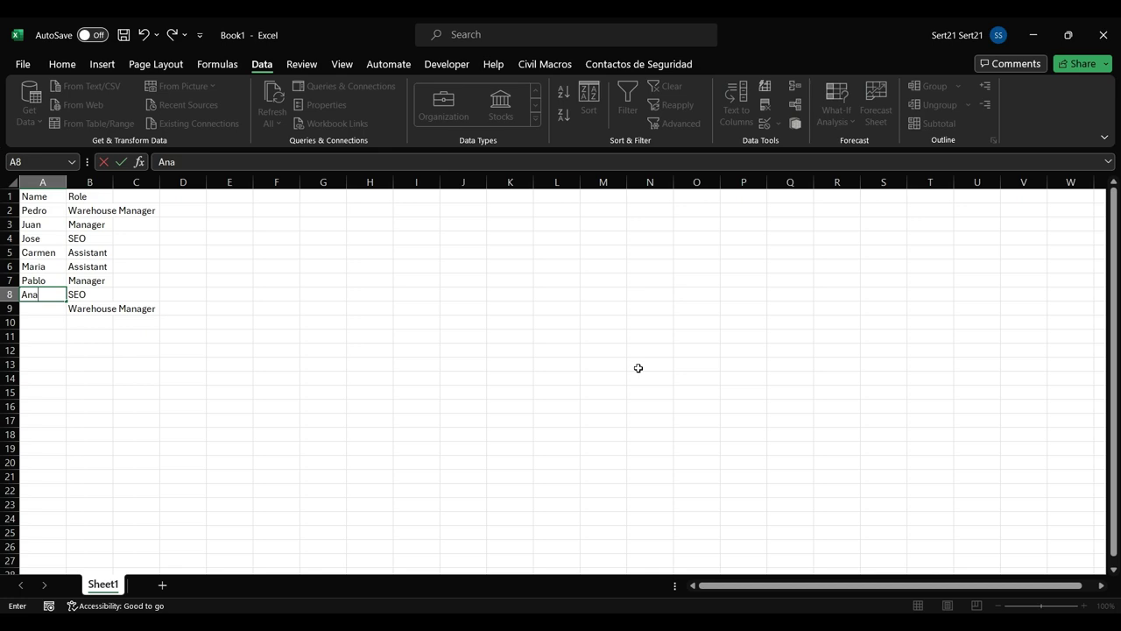
{"action": "key", "text": "Return"}
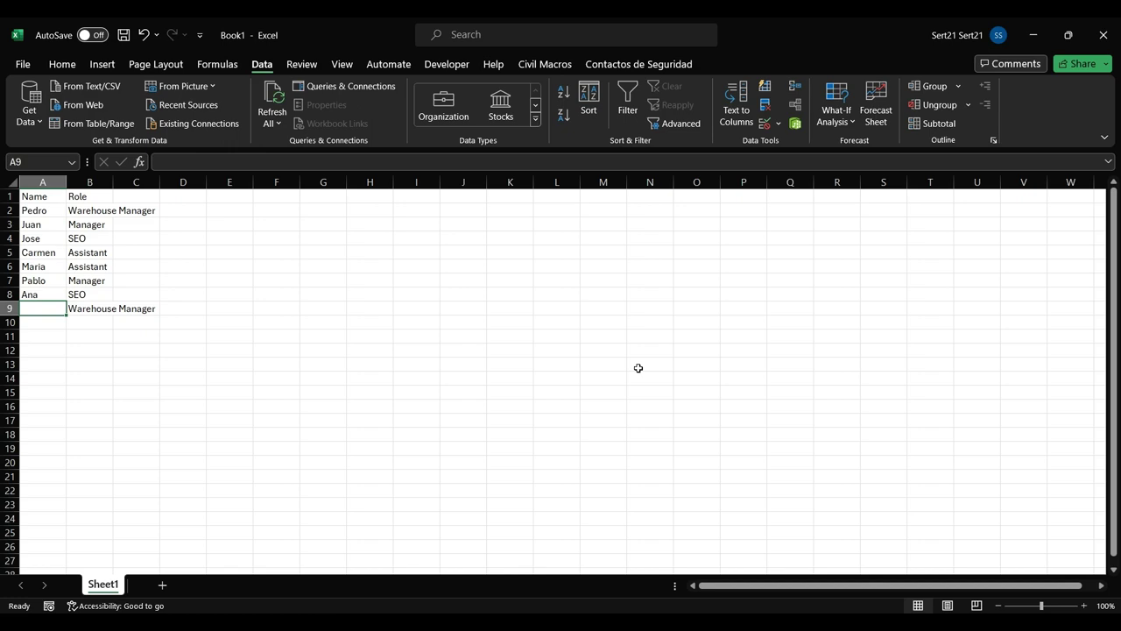
{"action": "type", "text": "Fernan"}
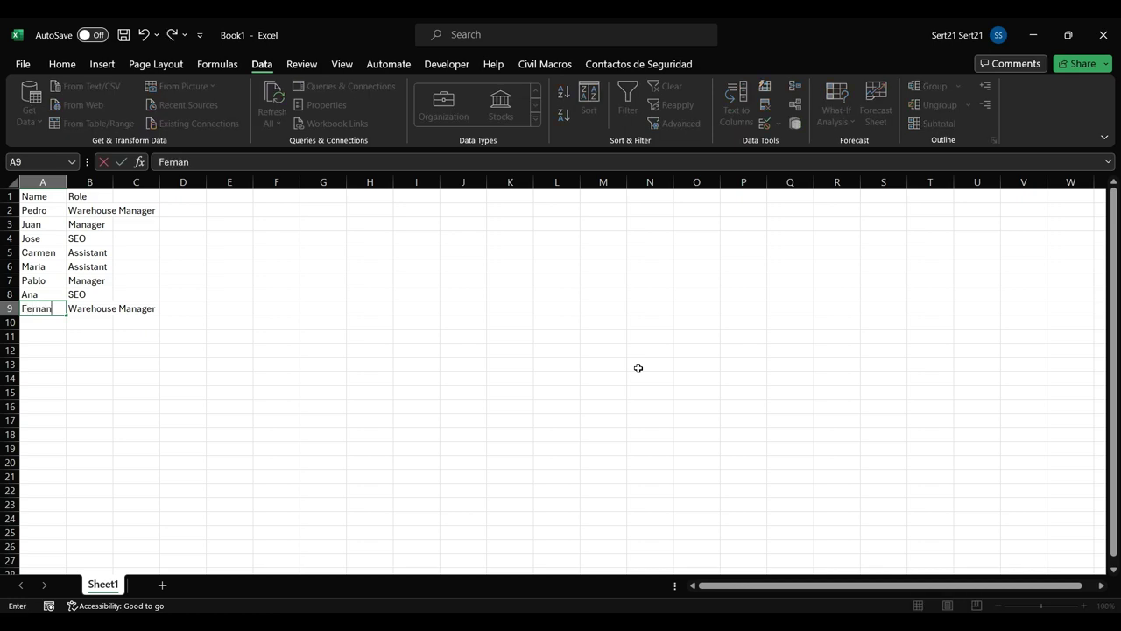
{"action": "type", "text": "do"}
{"action": "key", "text": "Return"}
Move the active cell over to the top of column F.
{"action": "key", "text": "Right"}
{"action": "key", "text": "Right"}
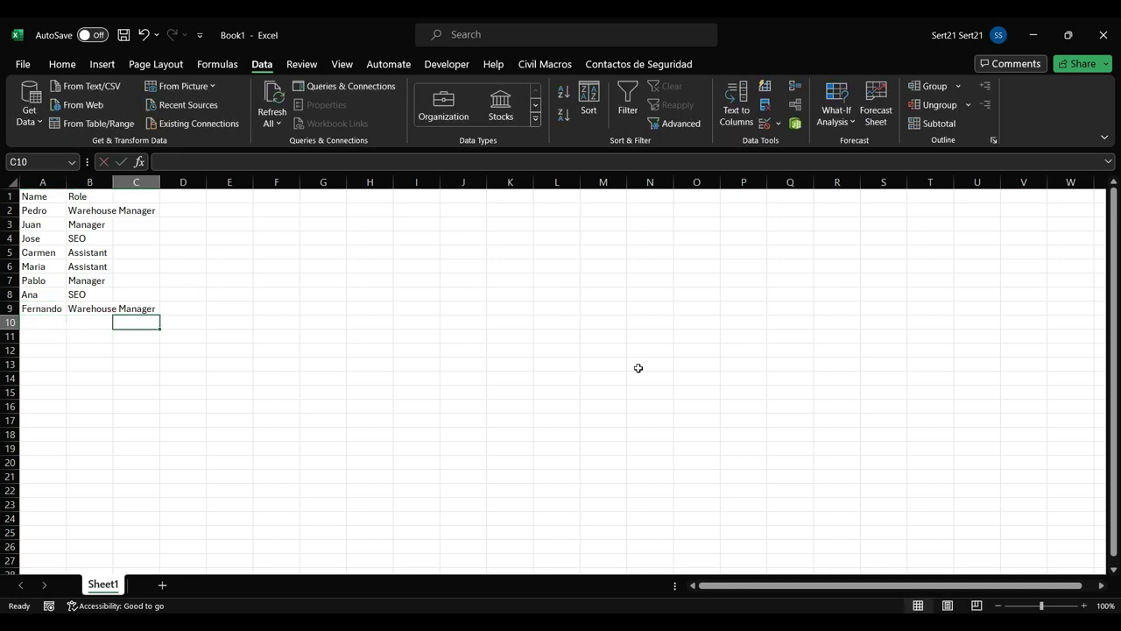
{"action": "key", "text": "Right"}
{"action": "key", "text": "Right"}
{"action": "key", "text": "Right"}
{"action": "key", "text": "Up"}
{"action": "key", "text": "Up"}
{"action": "key", "text": "Up"}
{"action": "key", "text": "Up"}
{"action": "key", "text": "Up"}
{"action": "key", "text": "Up"}
{"action": "key", "text": "Up"}
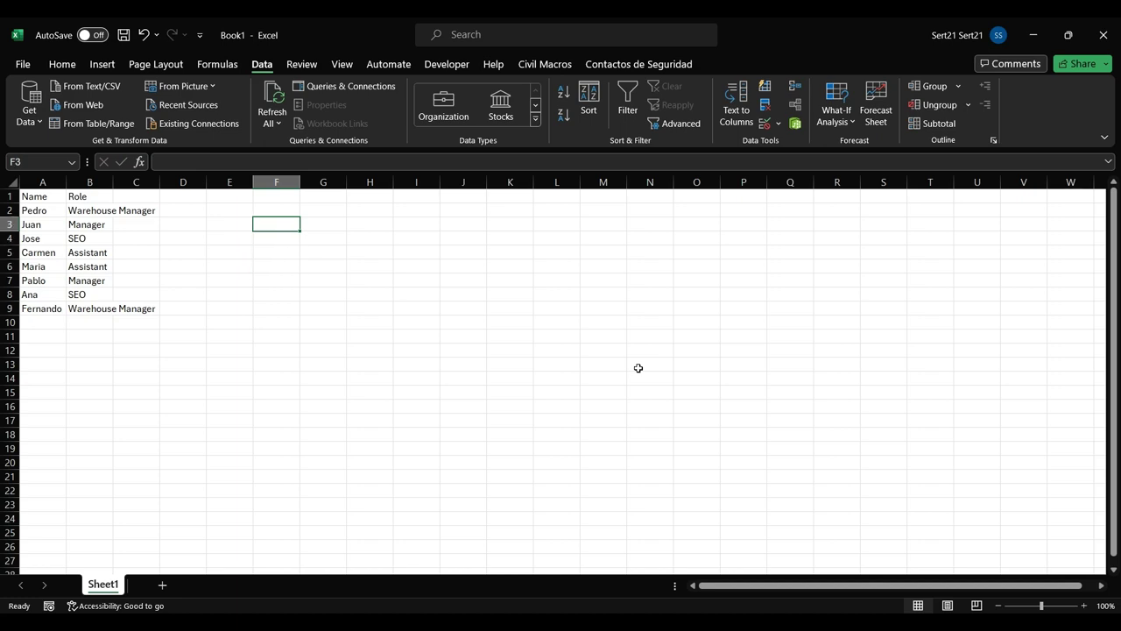
{"action": "key", "text": "Up"}
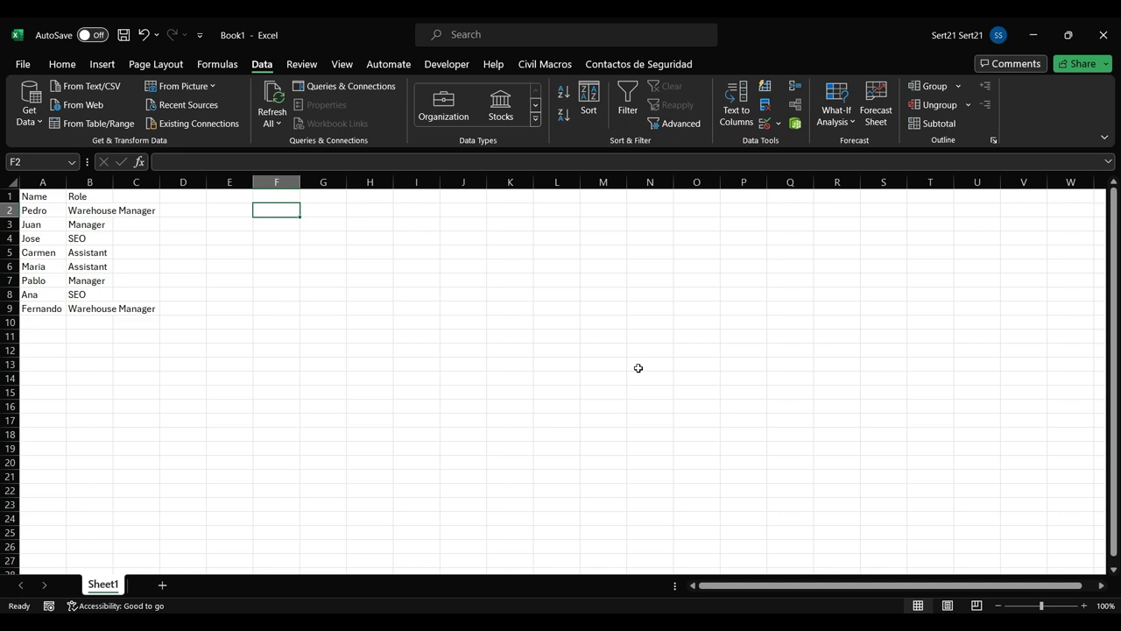
List the roles SEO, Manager, Warehouse Manager and Assistant down F2:F5.
{"action": "type", "text": "S"}
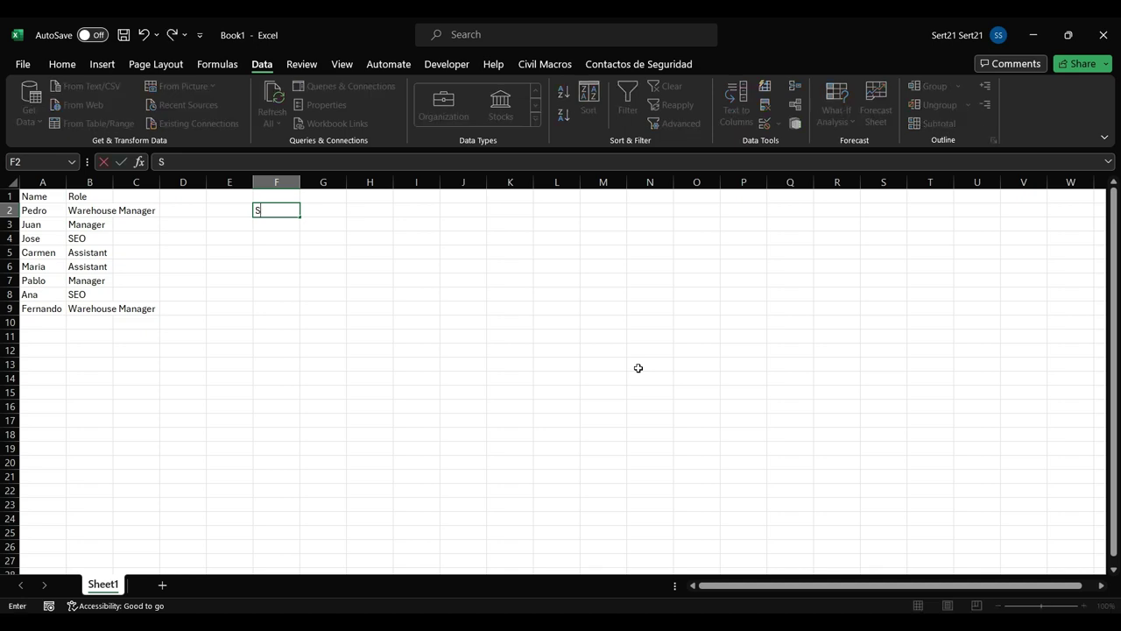
{"action": "type", "text": "EO"}
{"action": "key", "text": "Return"}
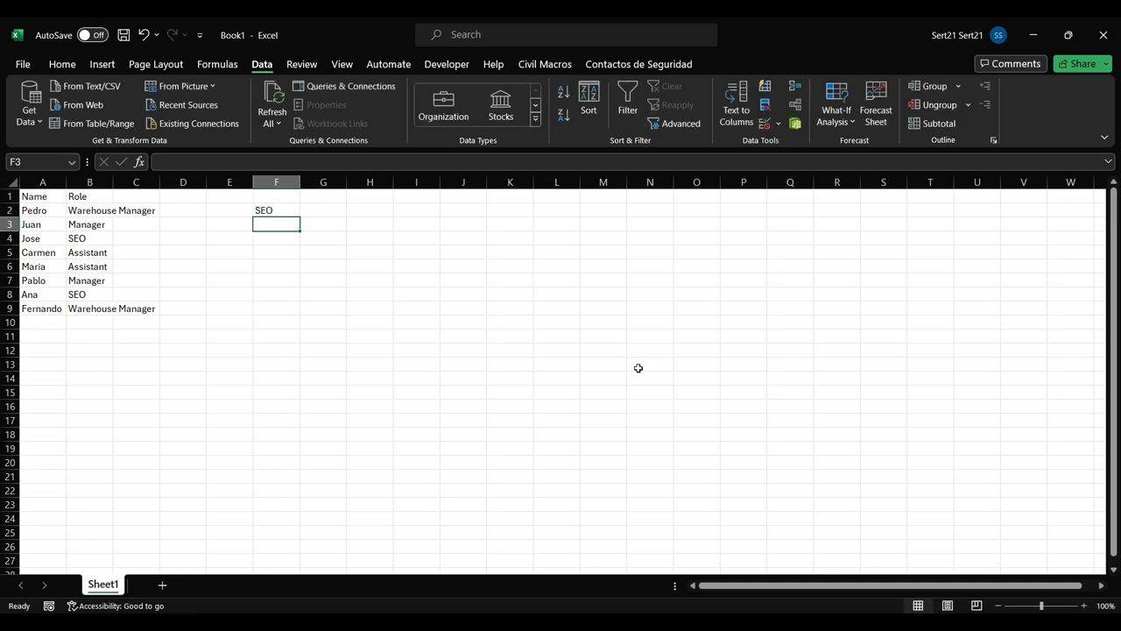
{"action": "type", "text": "Manager"}
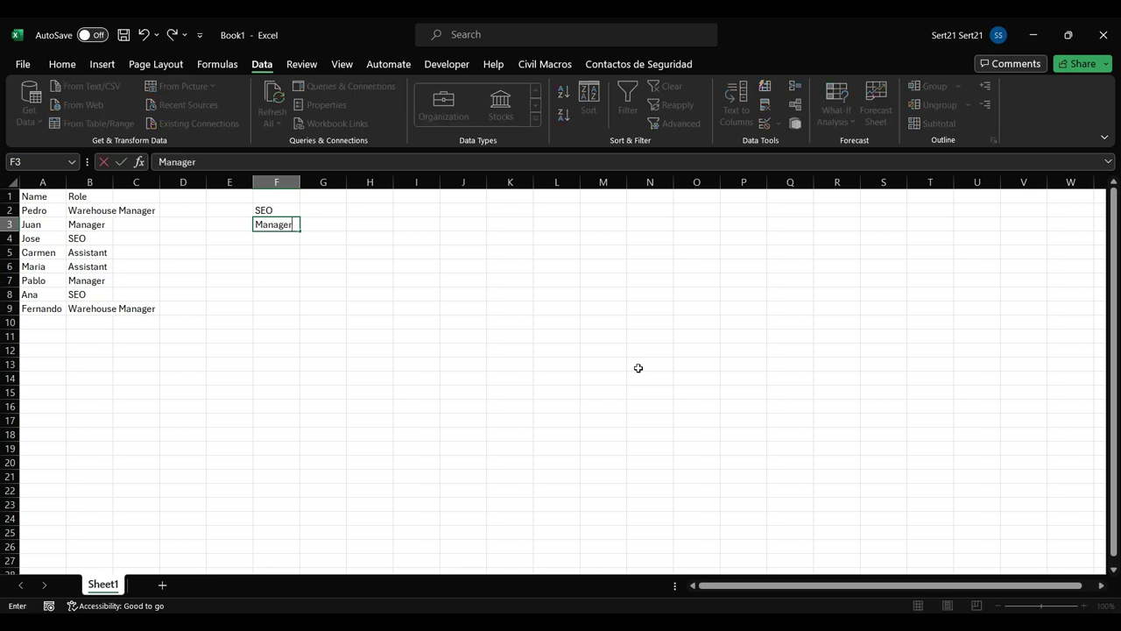
{"action": "key", "text": "Return"}
{"action": "type", "text": "Wa"}
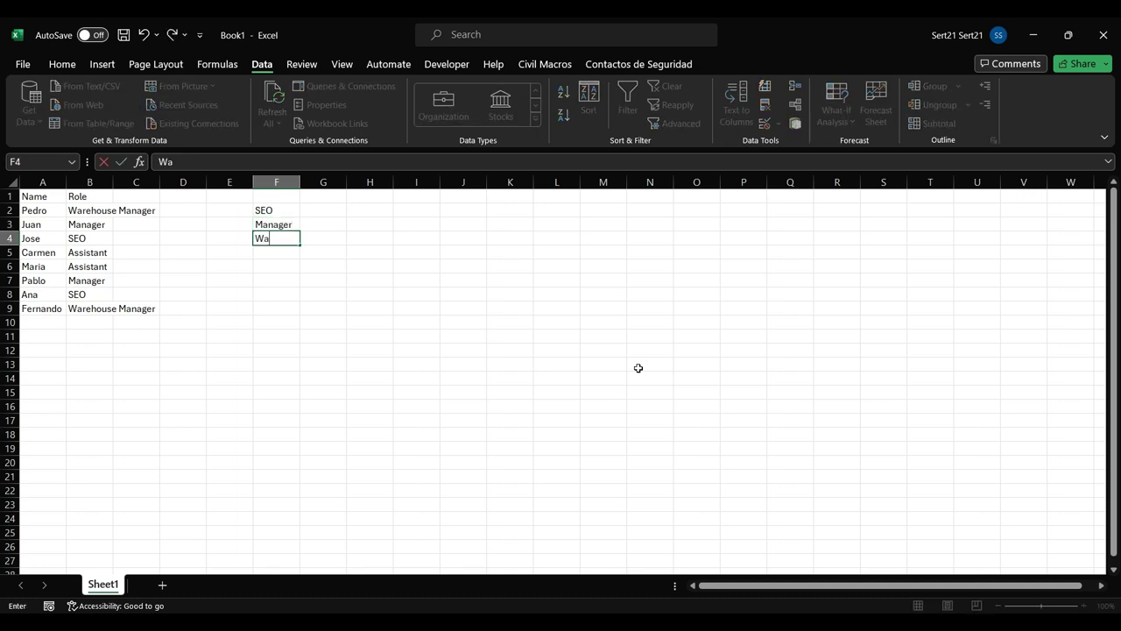
{"action": "type", "text": "rehouse"}
{"action": "type", "text": " Manager"}
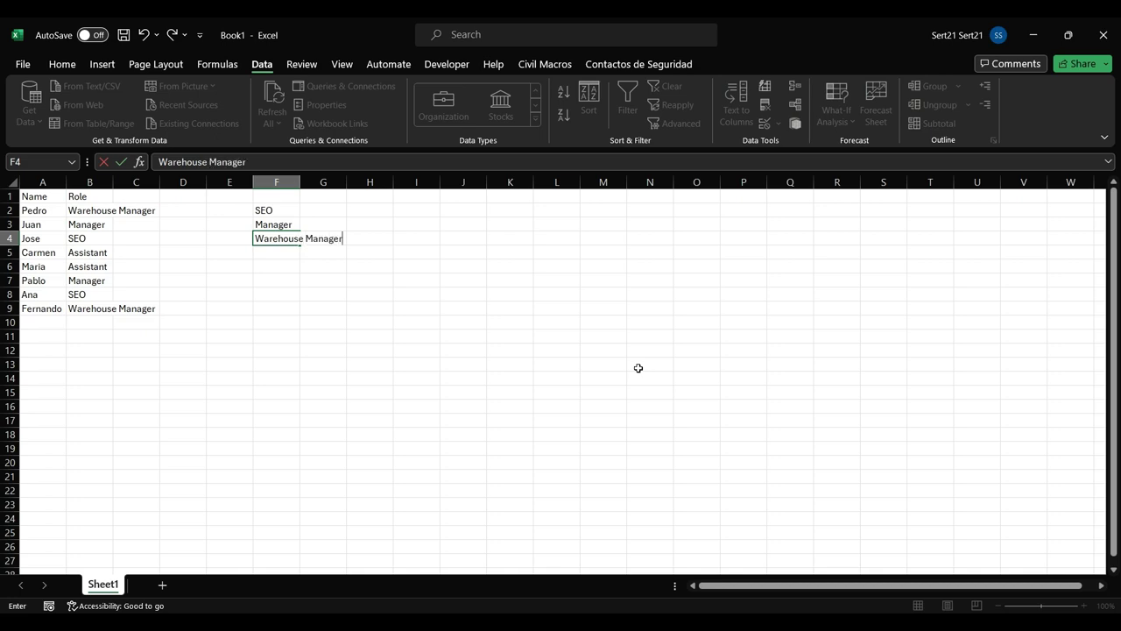
{"action": "key", "text": "Return"}
{"action": "type", "text": "A"}
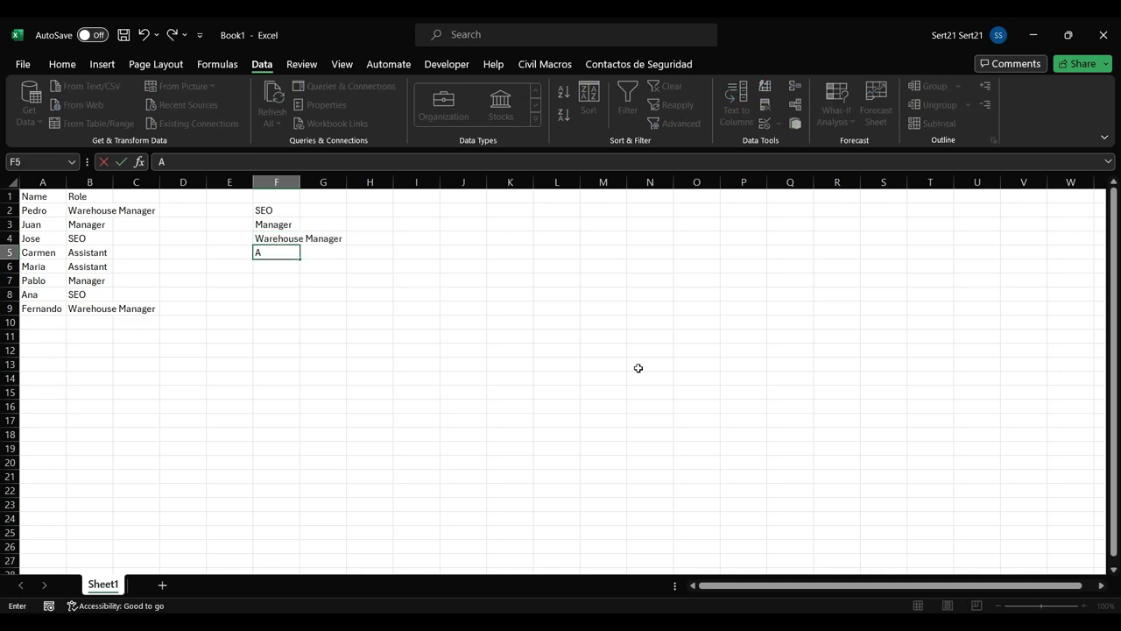
{"action": "type", "text": "ssistant"}
{"action": "key", "text": "Return"}
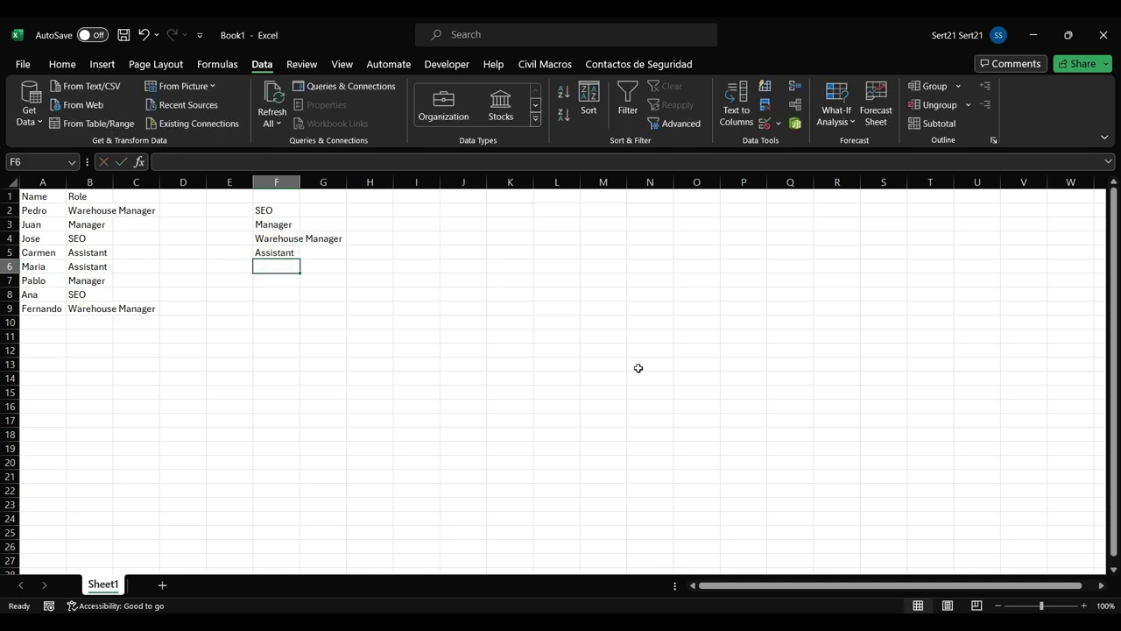
Open and close the start screen, then begin and cancel a formula referencing F2:F5.
{"action": "left_click", "coordinate": [21, 64]}
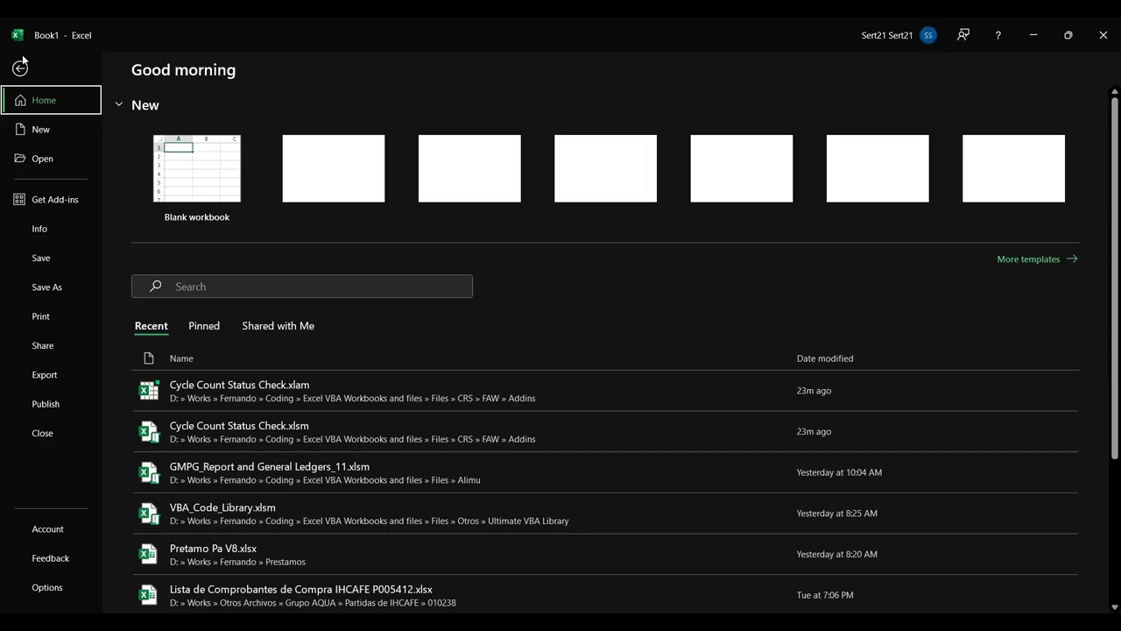
{"action": "key", "text": "Escape"}
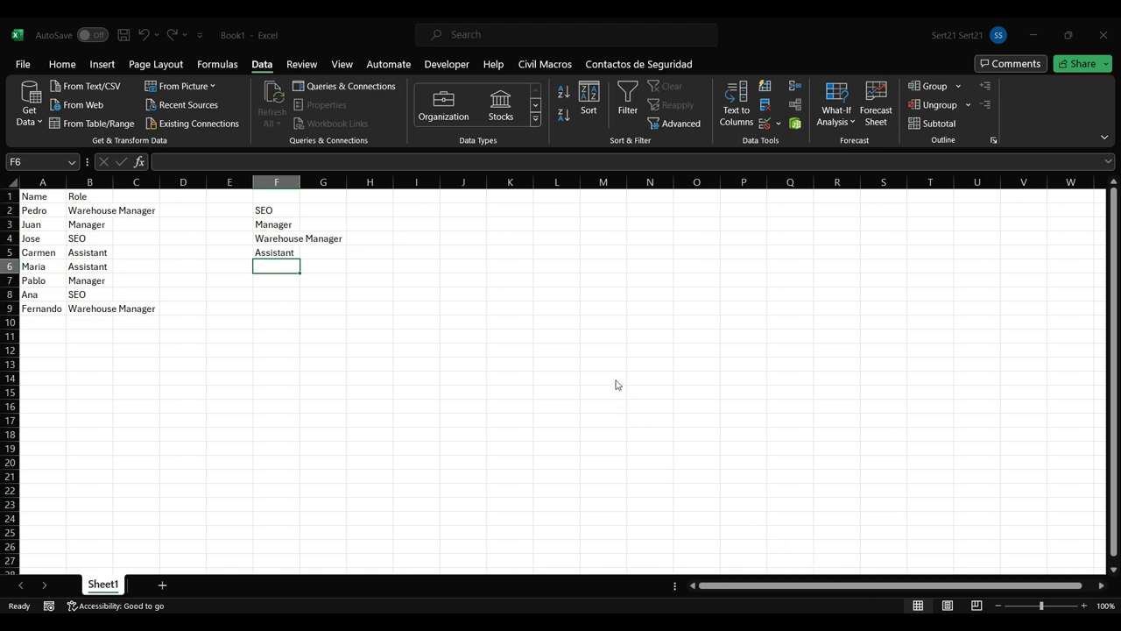
{"action": "type", "text": "="}
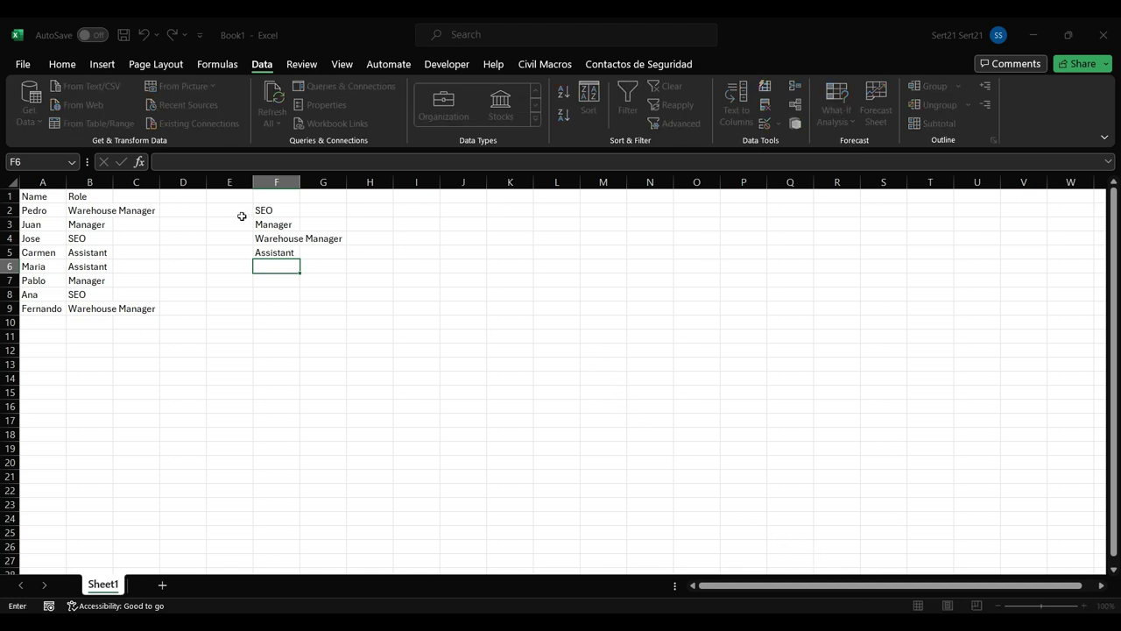
{"action": "left_click_drag", "start_coordinate": [262, 210], "coordinate": [275, 253]}
{"action": "key", "text": "Escape"}
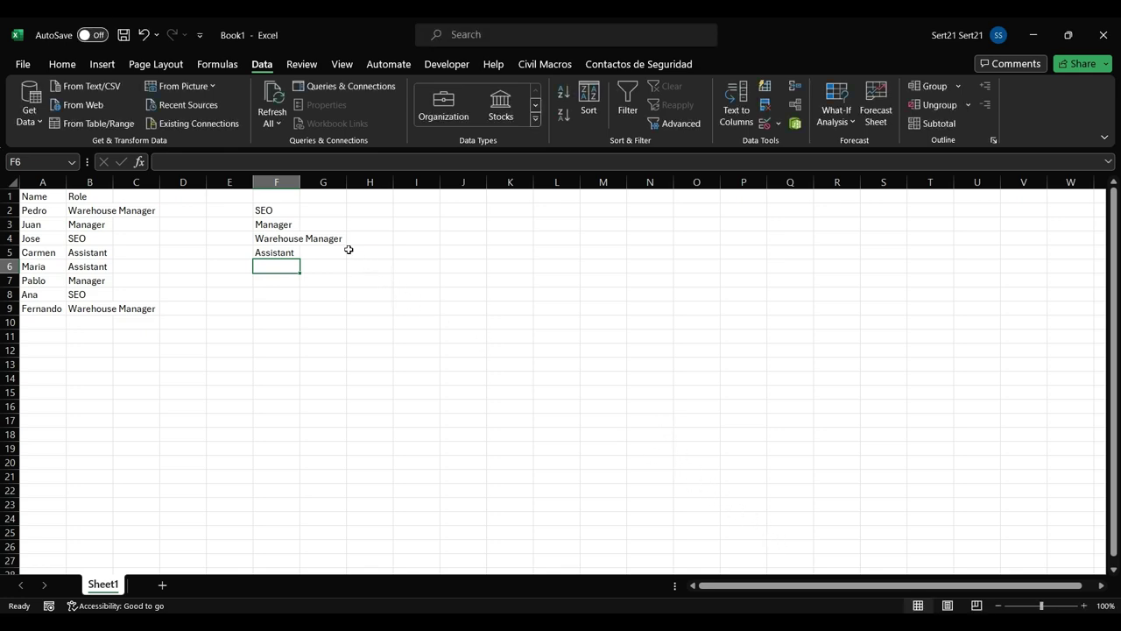
Clear the role list in F2:F5 and return to cell A2.
{"action": "left_click", "coordinate": [296, 212]}
{"action": "left_click_drag", "start_coordinate": [296, 212], "coordinate": [296, 254]}
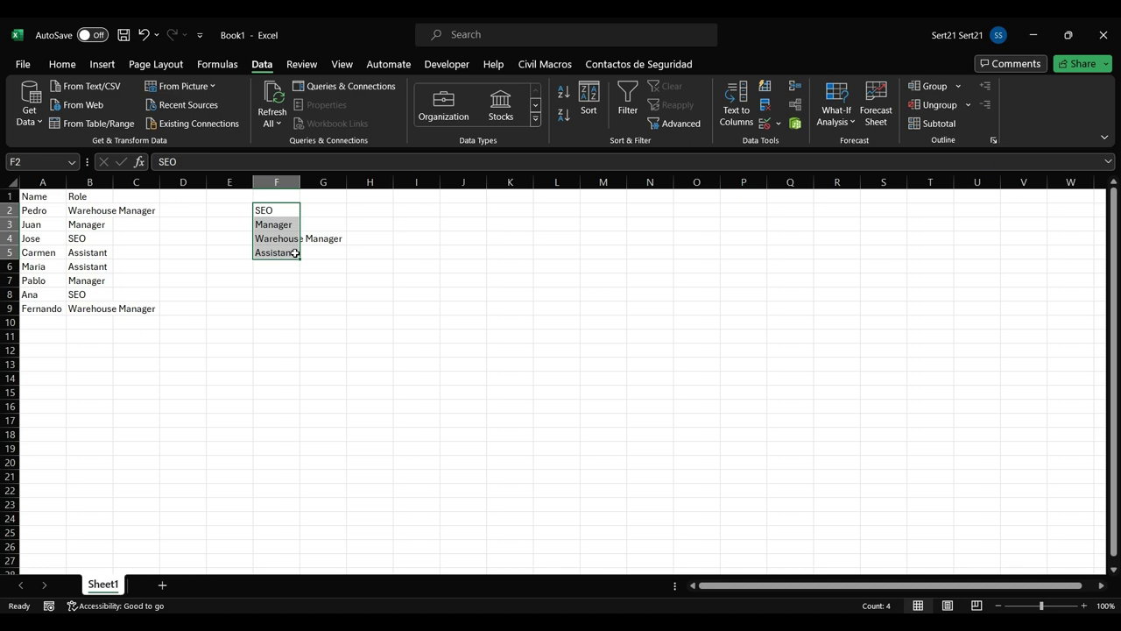
{"action": "key", "text": "Delete"}
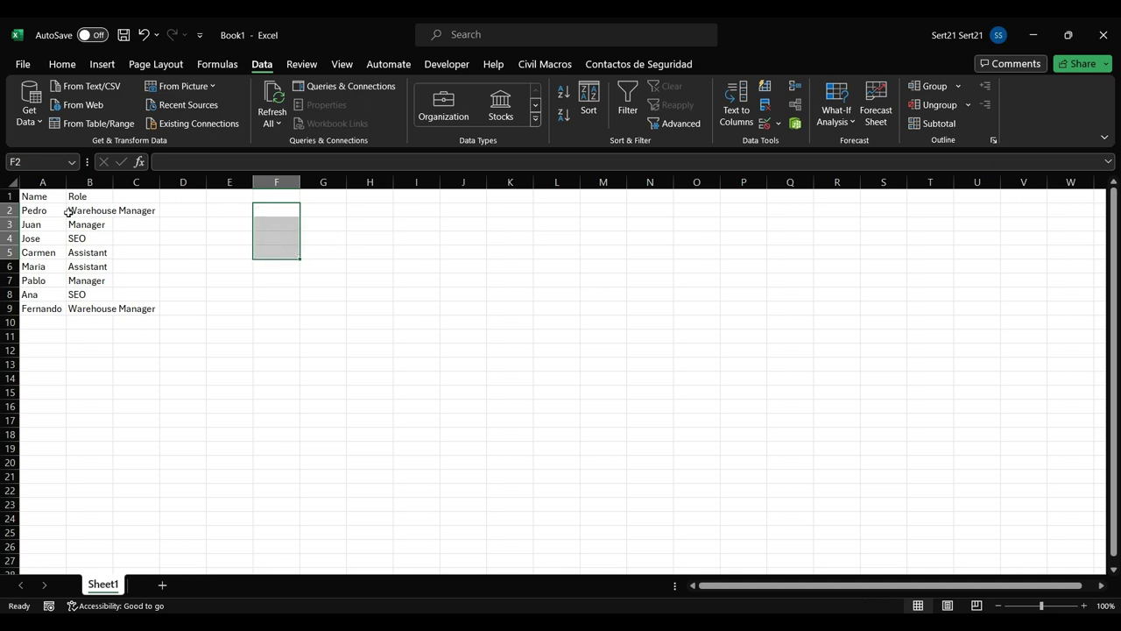
{"action": "left_click", "coordinate": [44, 208]}
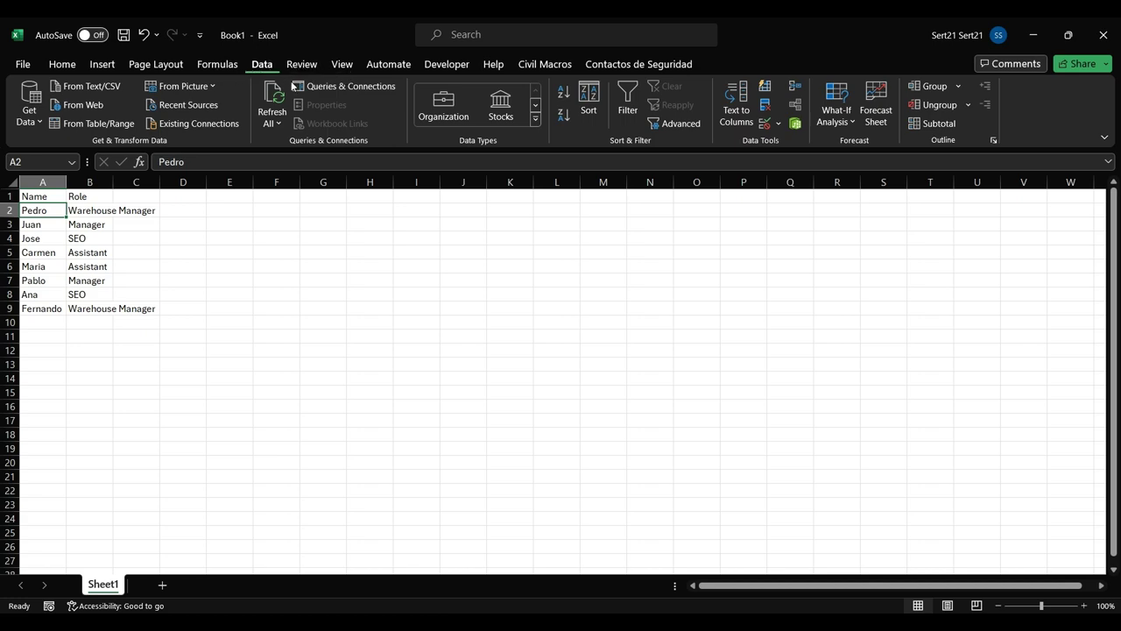
Sort the table by a custom list: SEO, Manager, Warehouse Manager, Assistant.
{"action": "left_click", "coordinate": [599, 101]}
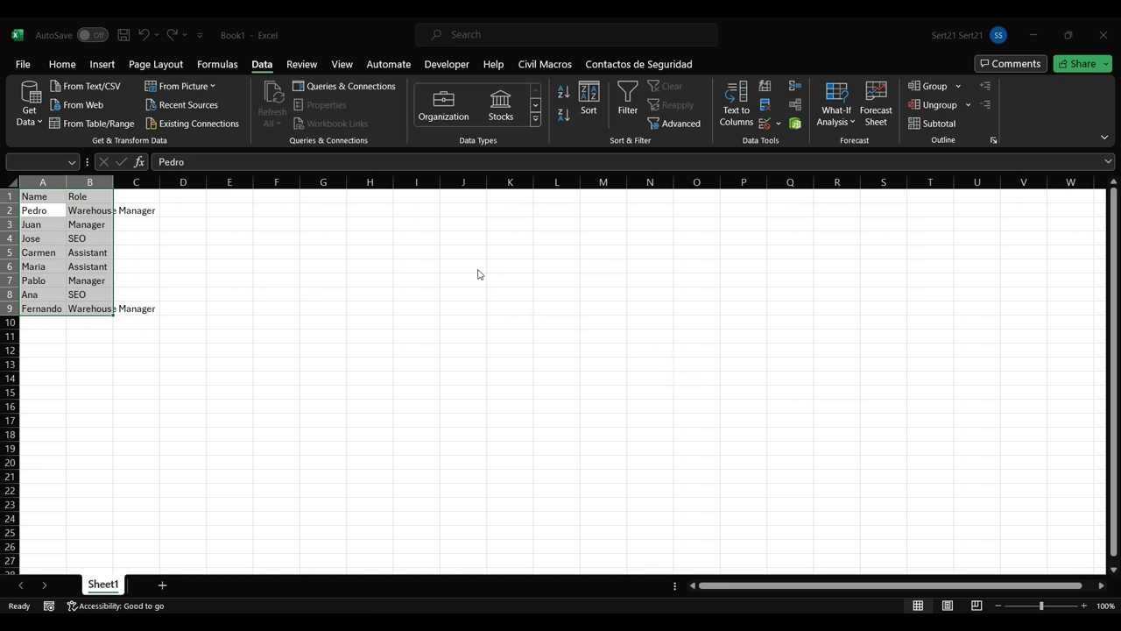
{"action": "left_click", "coordinate": [690, 383]}
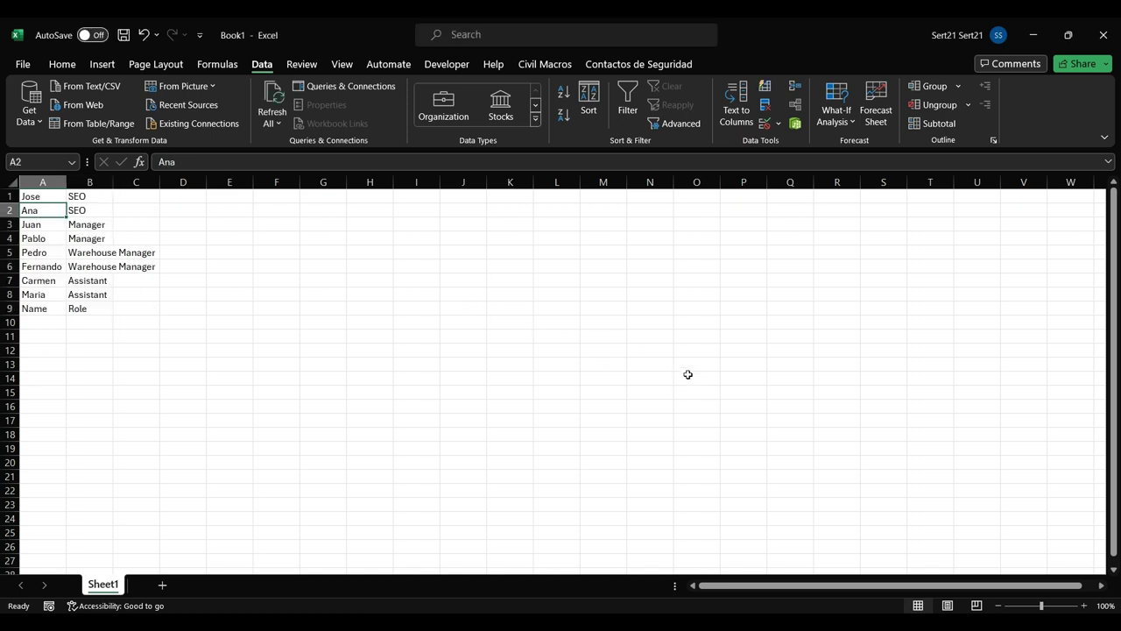